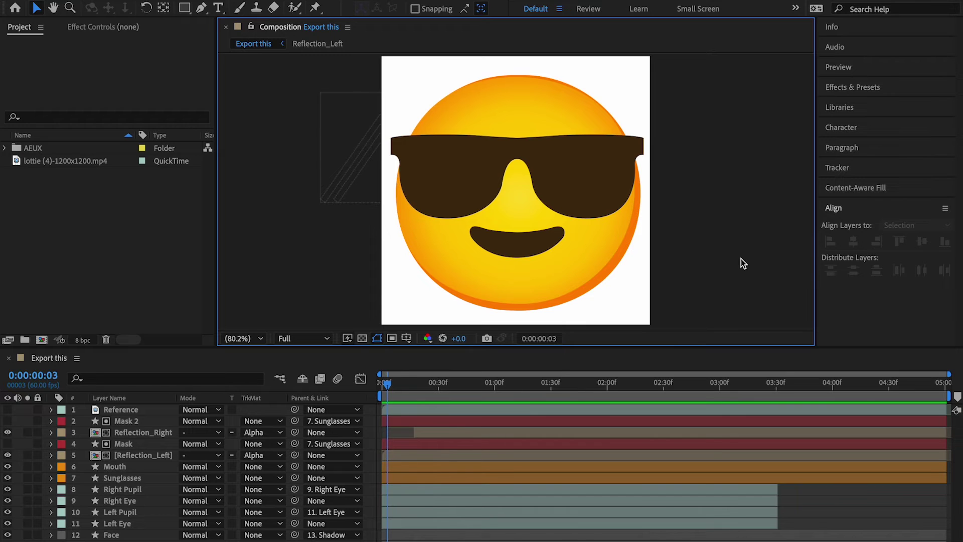
Play the emoji's sunglasses-reflection animation from the start, then scrub through it on the timeline.
key("Home")
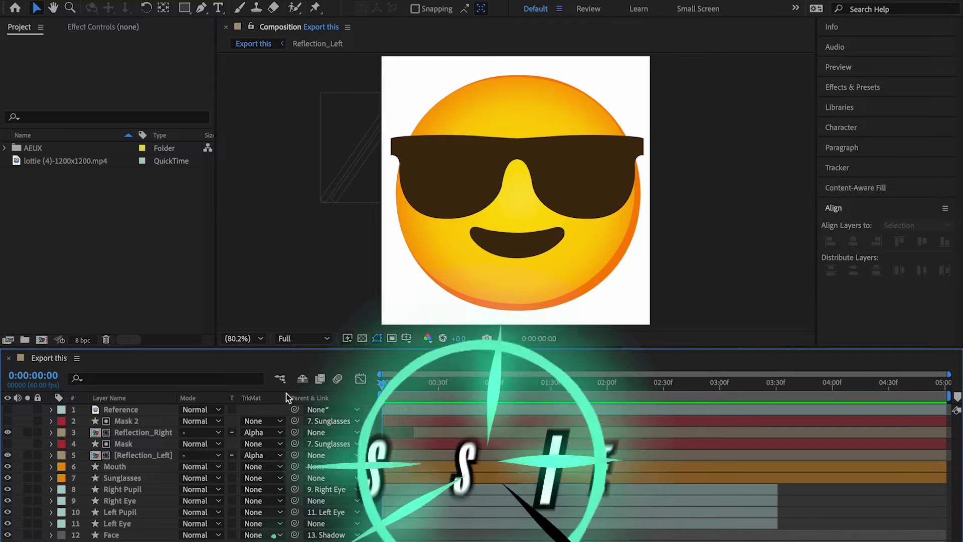
key("space")
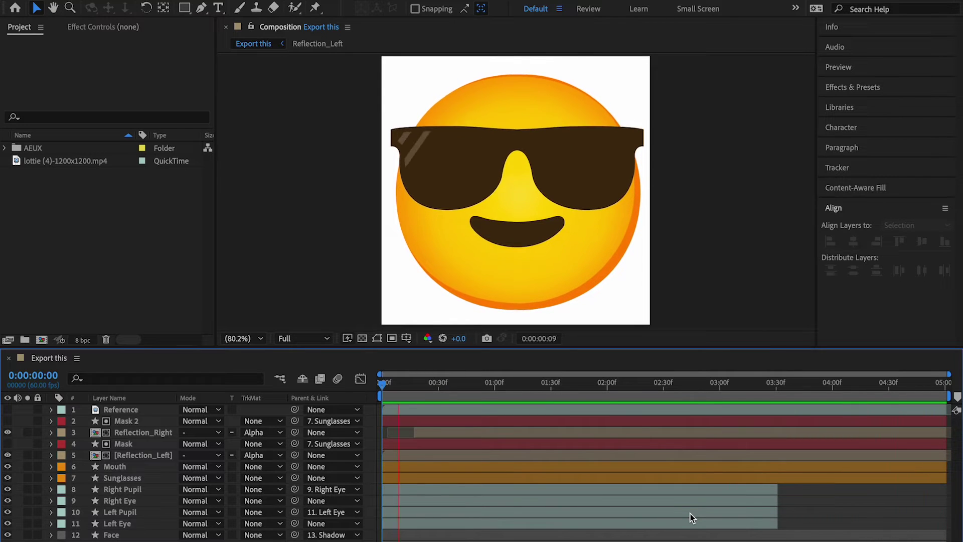
key("space")
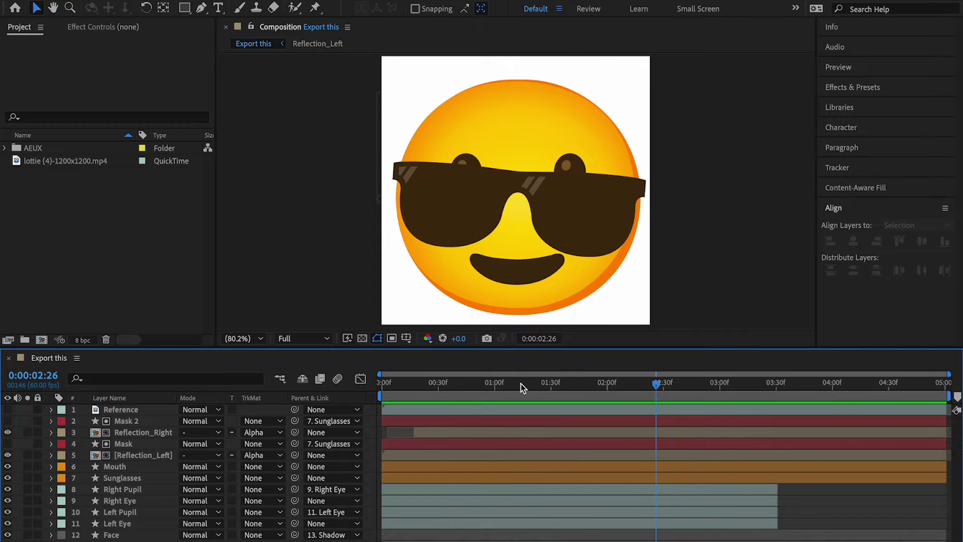
left_click(665, 384)
left_click_drag(604, 384, 681, 384)
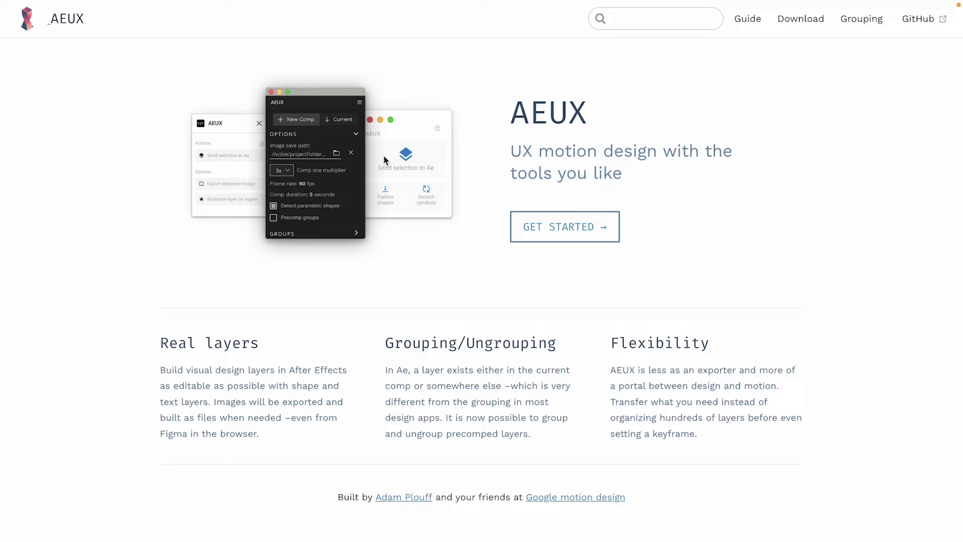
Open the AEUX getting-started guide and check the release date on the Download page.
left_click(552, 229)
left_click(55, 115)
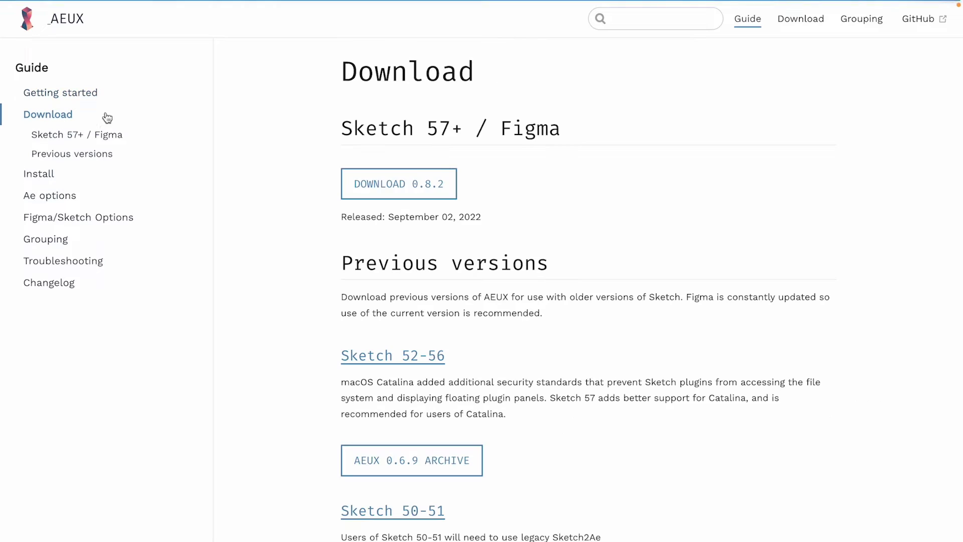
triple_click(502, 216)
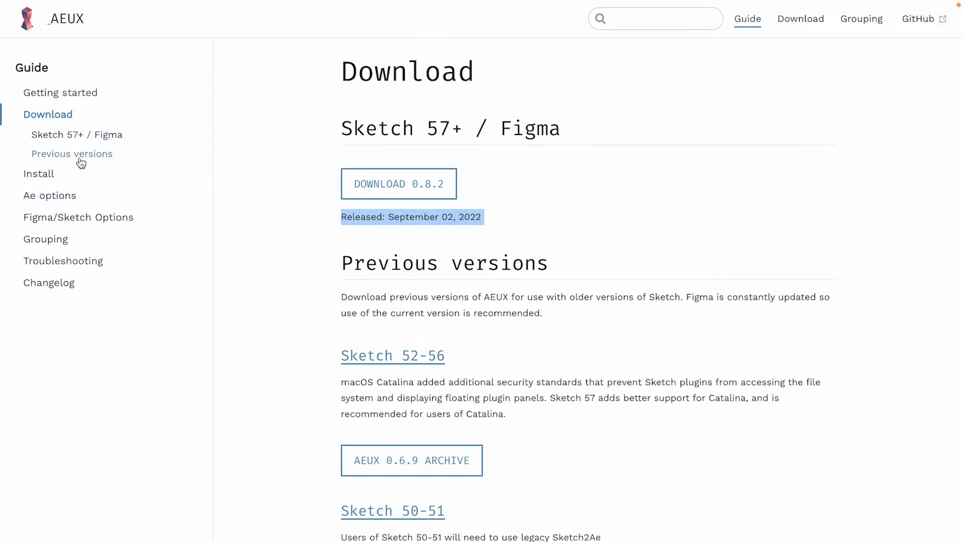
Open the Install guide and scroll down to the Figma plugin setup steps.
left_click(56, 175)
scroll(476, 369, "down", 5)
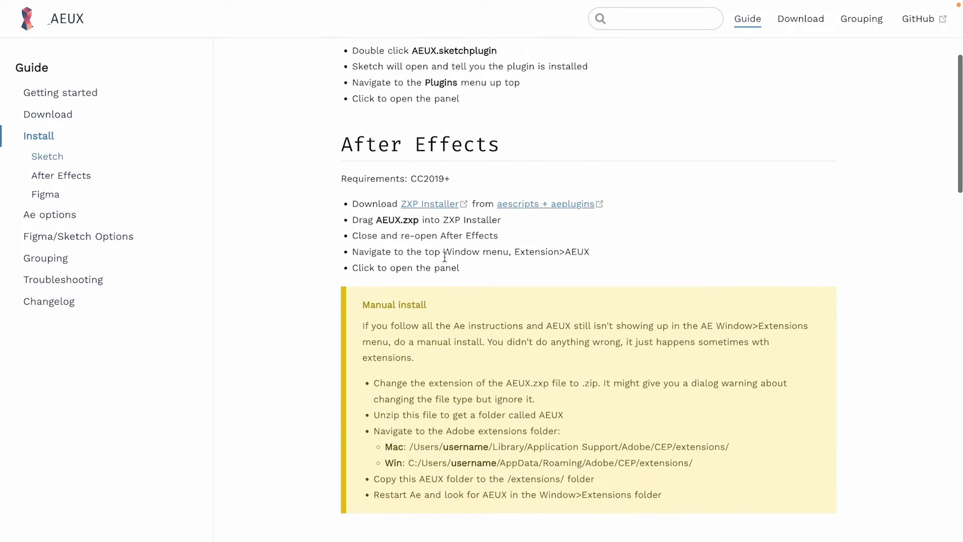
scroll(436, 296, "down", 4)
scroll(405, 446, "down", 3)
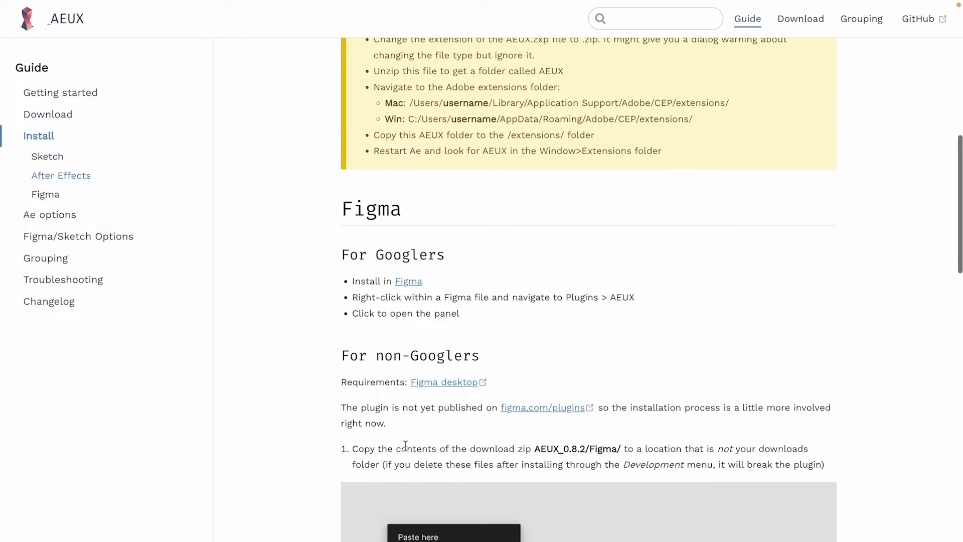
scroll(405, 445, "down", 7)
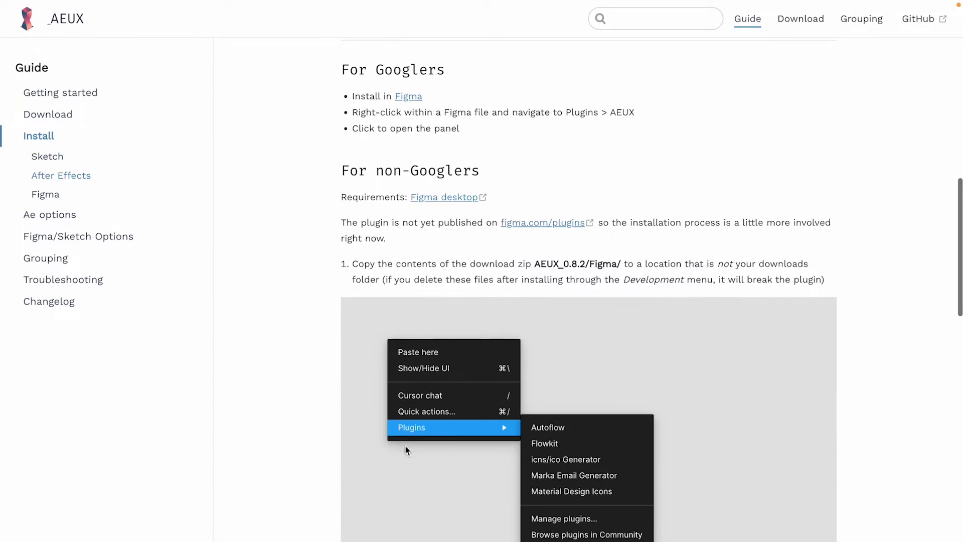
scroll(600, 465, "down", 13)
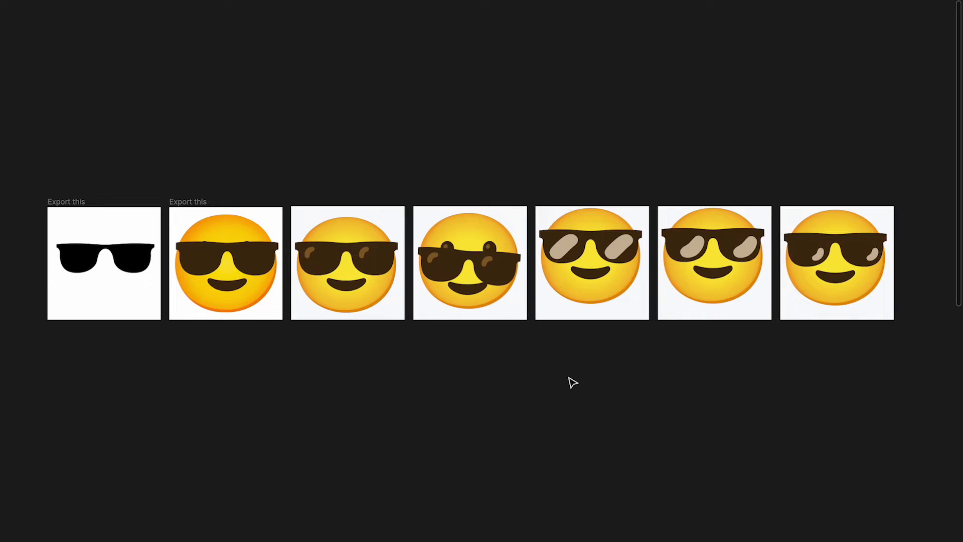
Select the five right-hand sunglasses emoji frames on the Figma canvas.
left_click(357, 221)
left_click(453, 264, "shift")
left_click(576, 257, "shift")
left_click(694, 255, "shift")
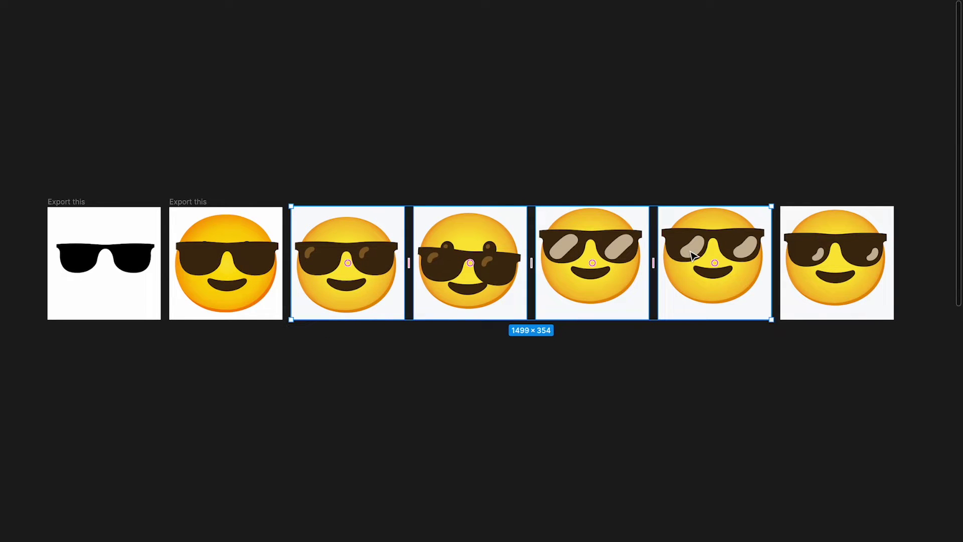
left_click(819, 247, "shift")
scroll(479, 273, "up", 3)
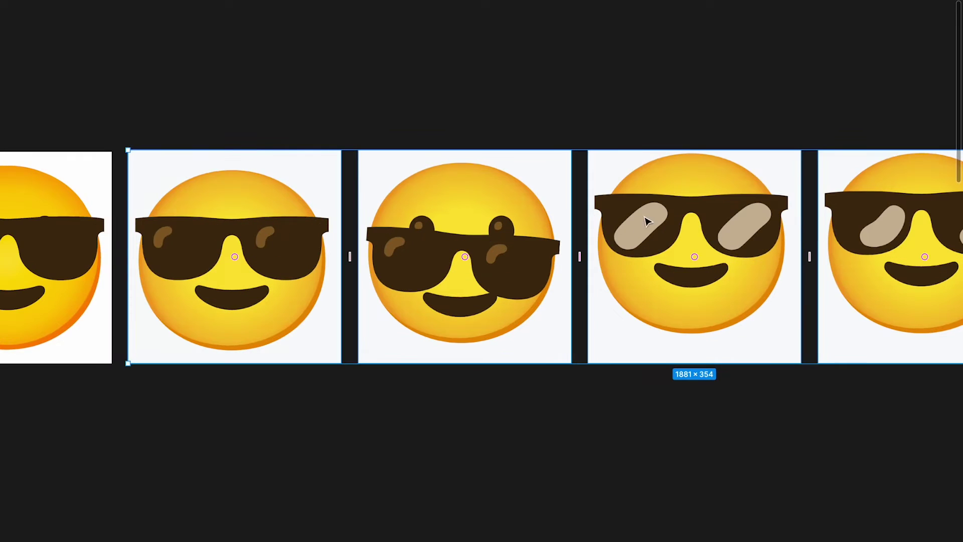
scroll(633, 241, "down", 4)
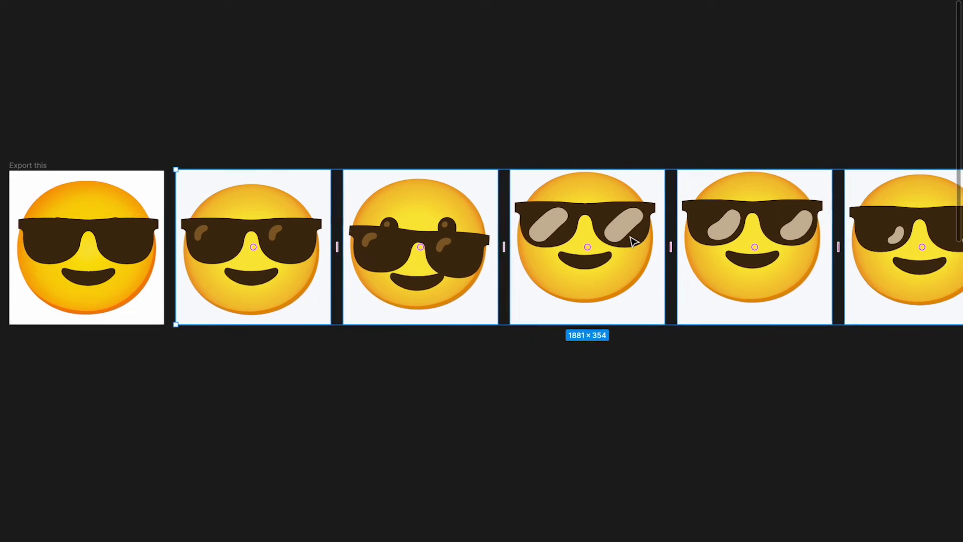
left_click(510, 71)
left_click_drag(180, 135, 766, 247)
left_click(372, 119)
left_click_drag(183, 135, 883, 273)
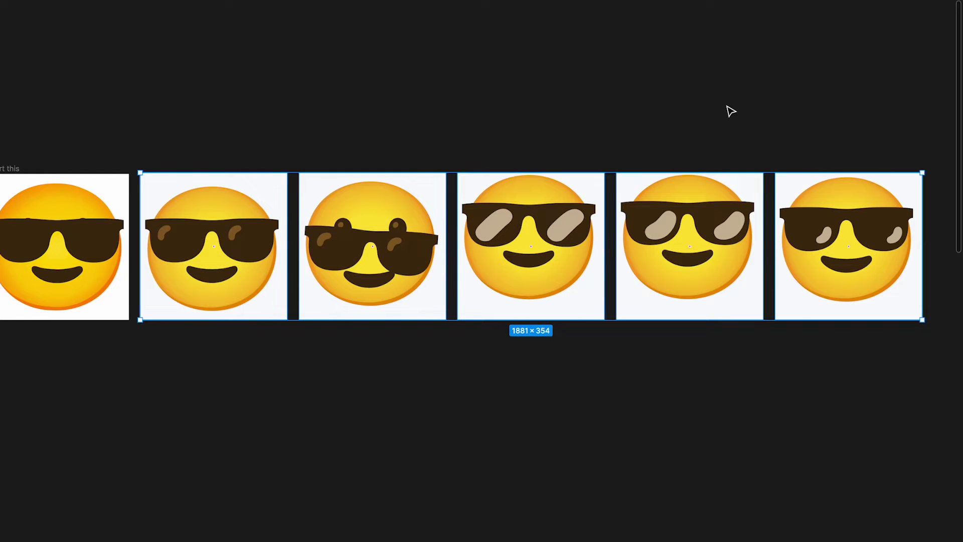
Zoom in on the Export this emoji, select its face circle, and restore the hidden panels.
scroll(657, 149, "left", 10)
scroll(512, 224, "up", 5)
left_click(453, 179)
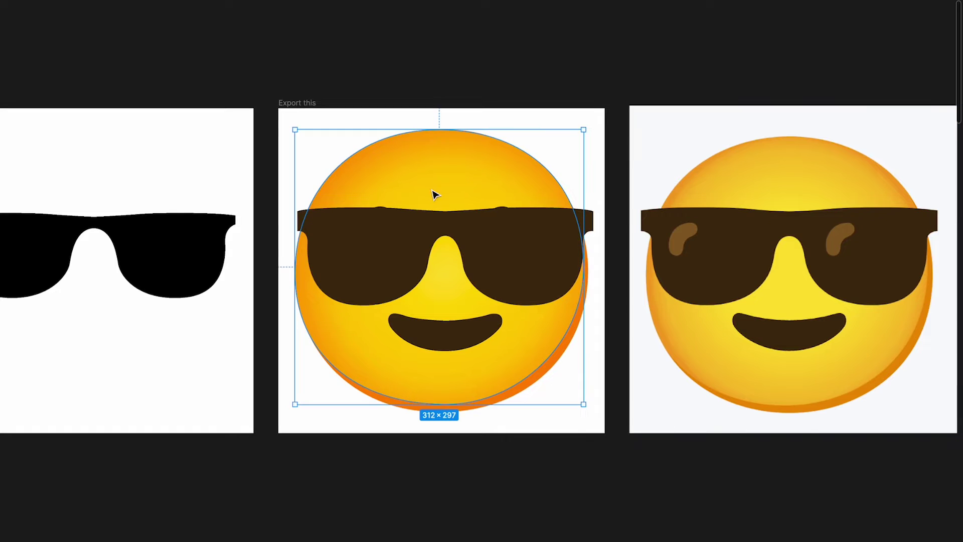
key("ctrl+backslash")
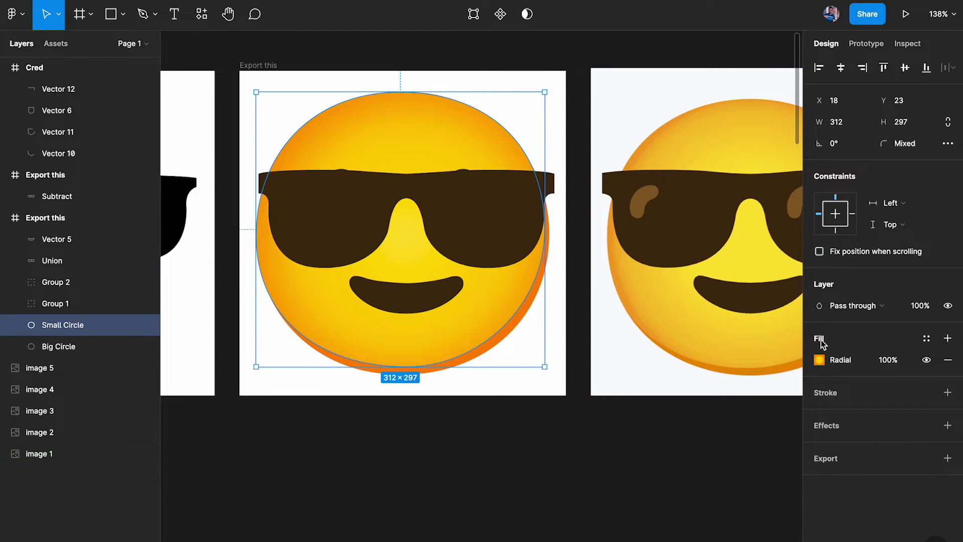
Inspect the face circle's radial gradient fill and the Big Circle layer.
left_click(820, 360)
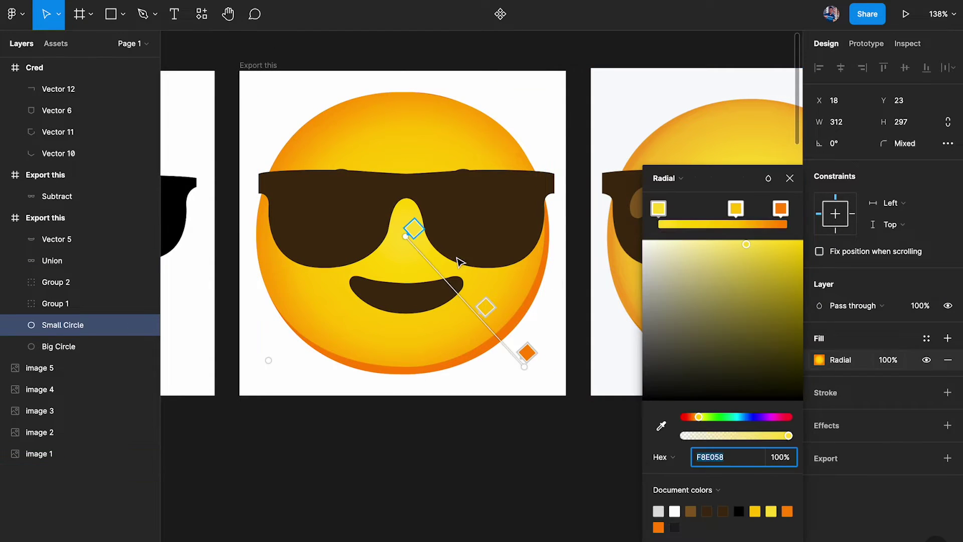
left_click(790, 179)
left_click(522, 328)
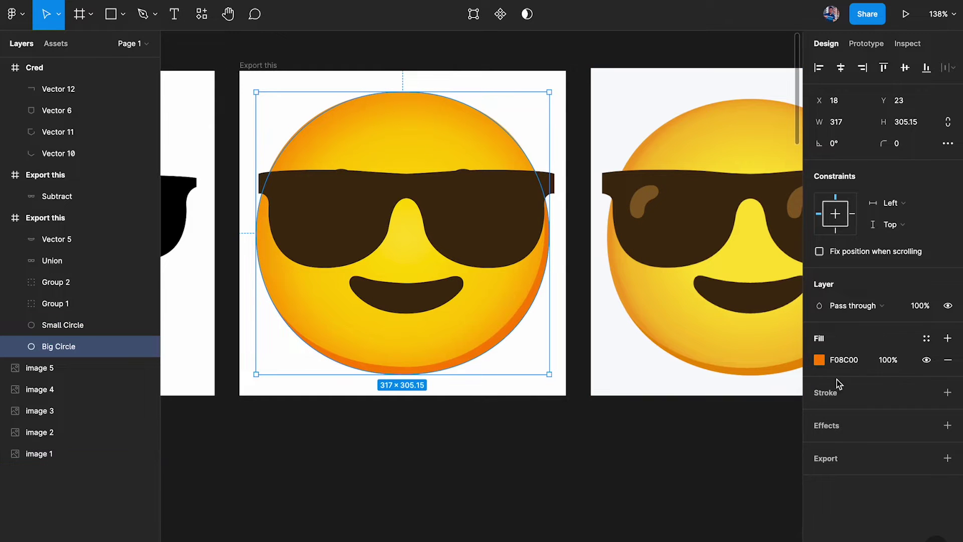
Move the sunglasses Union down to reveal the eyes, then restore its original position.
left_click(454, 210)
left_click_drag(452, 212, 458, 250)
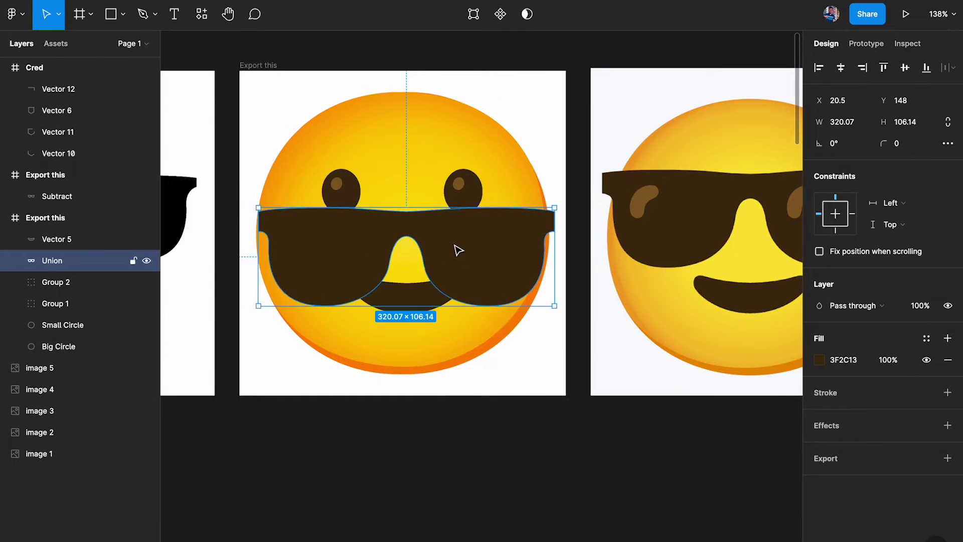
key("shift+Up")
key("shift+Up")
key("shift+Up")
key("shift+Up")
key("Up")
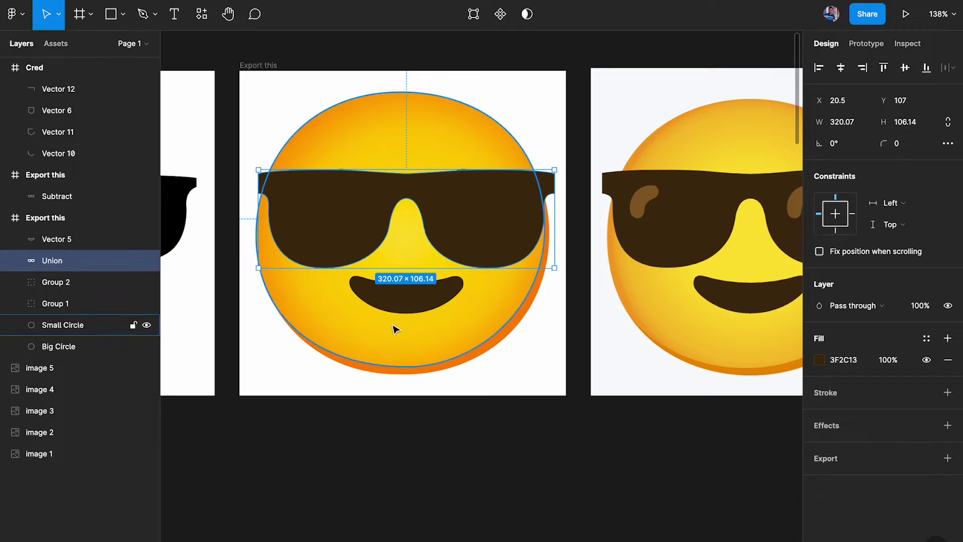
left_click(385, 302)
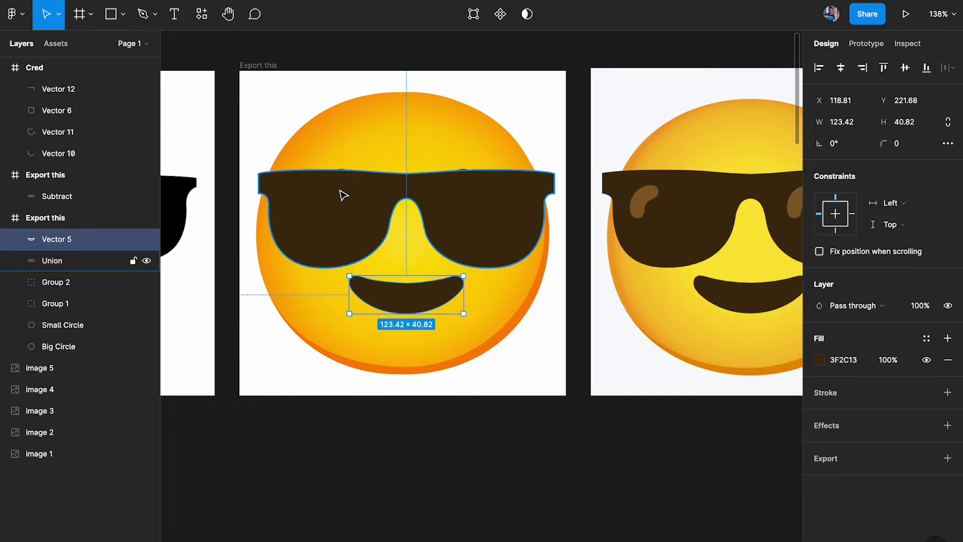
left_click(356, 199)
left_click_drag(356, 200, 356, 258)
left_click(339, 193)
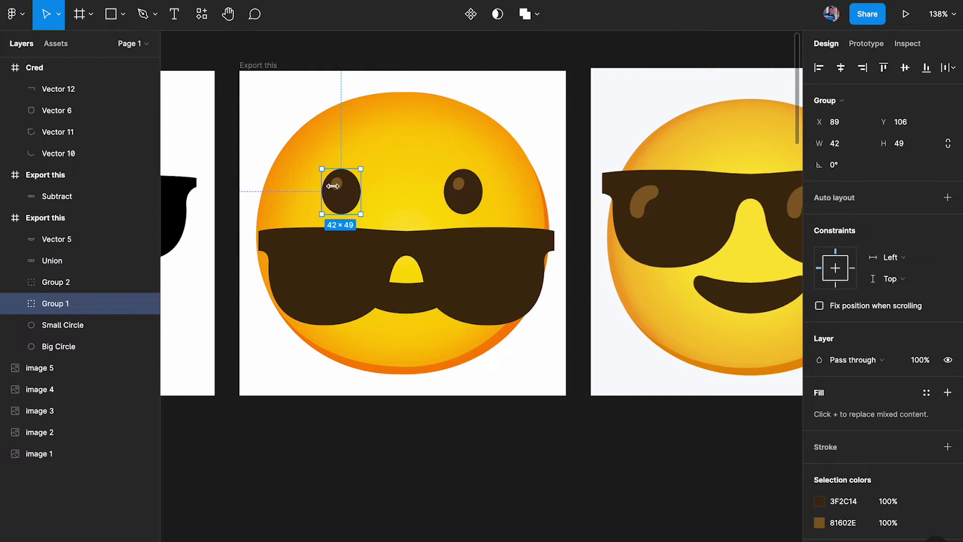
key("ctrl+z")
key("ctrl+z")
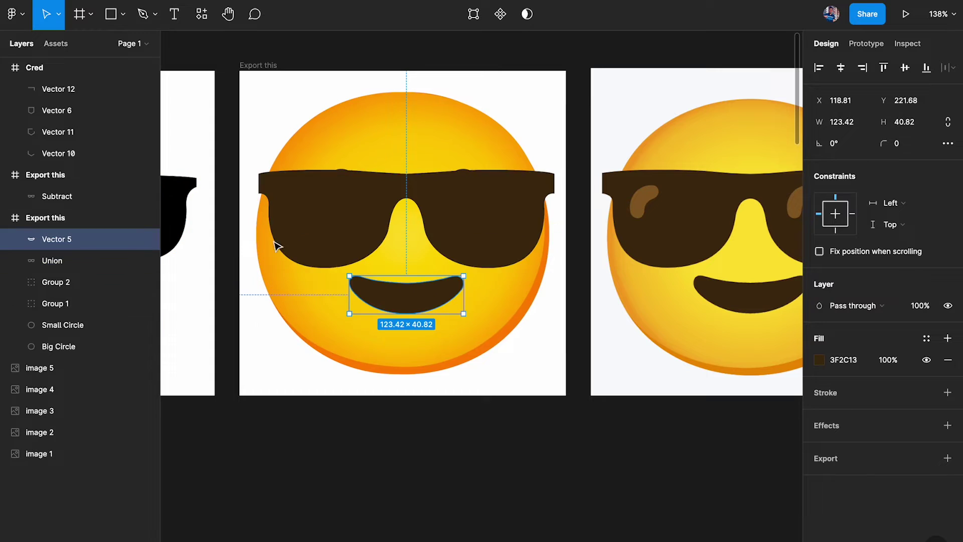
Ungroup Group 2 into separate ellipses and inspect the eye and sunglasses layers.
left_click(88, 282)
left_click(19, 282)
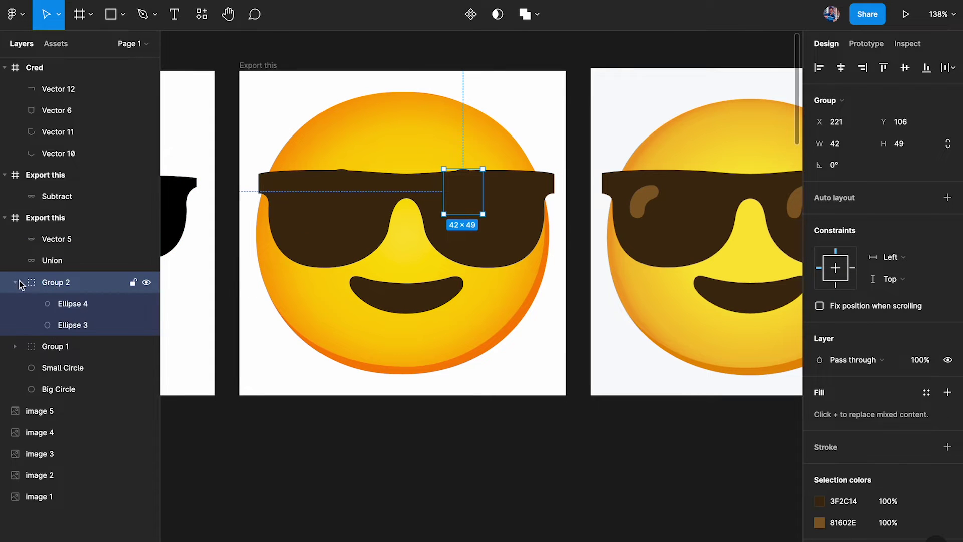
key("ctrl+shift+g")
left_click(73, 287)
left_click(61, 305, "shift")
left_click(57, 331)
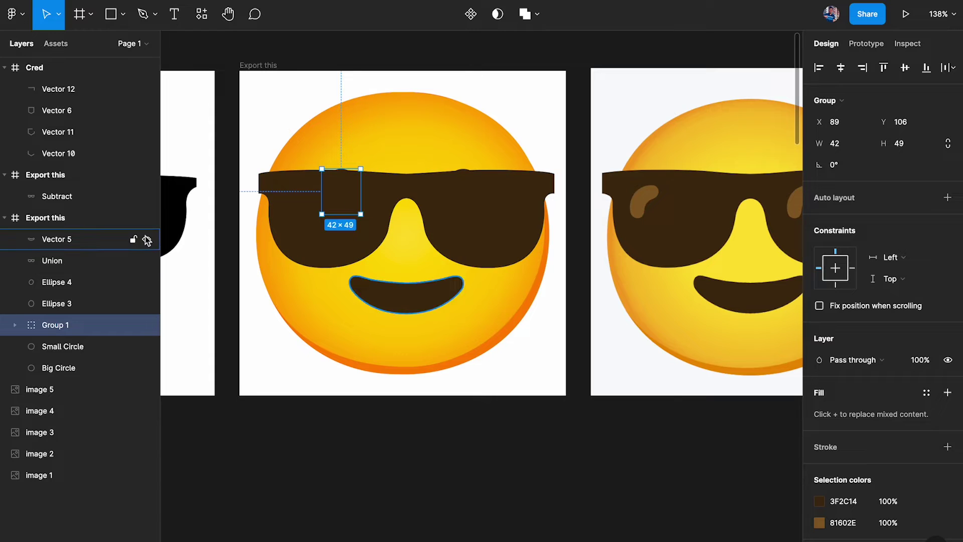
left_click(88, 269)
left_click(88, 300)
left_click(93, 284, "shift")
left_click(293, 429)
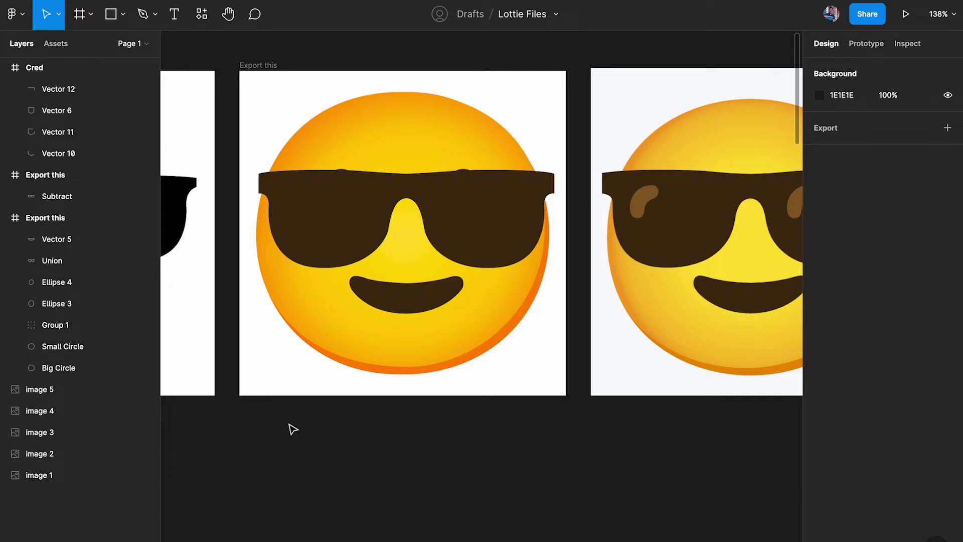
Try placing the black glasses from the left frame onto the emoji face, then undo.
left_click(89, 303)
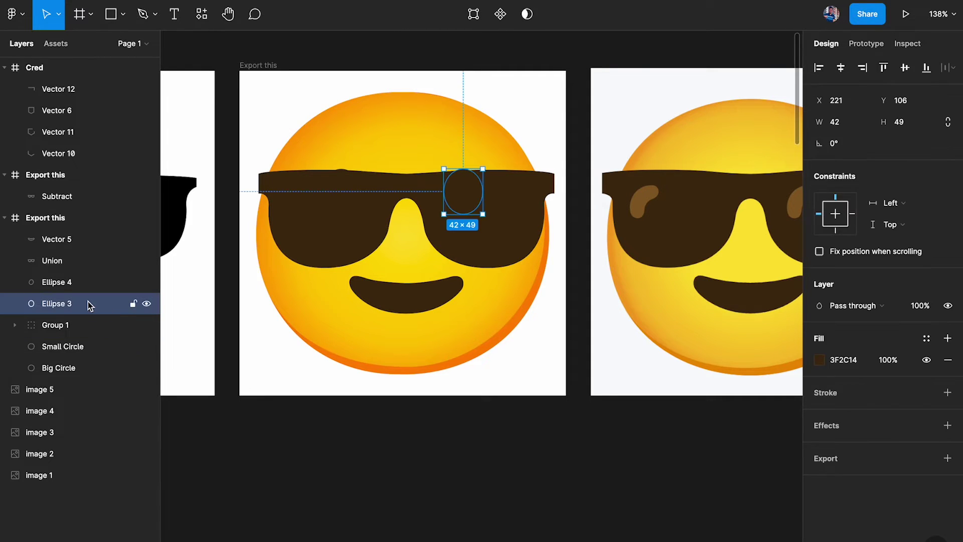
left_click(75, 323)
left_click(525, 436)
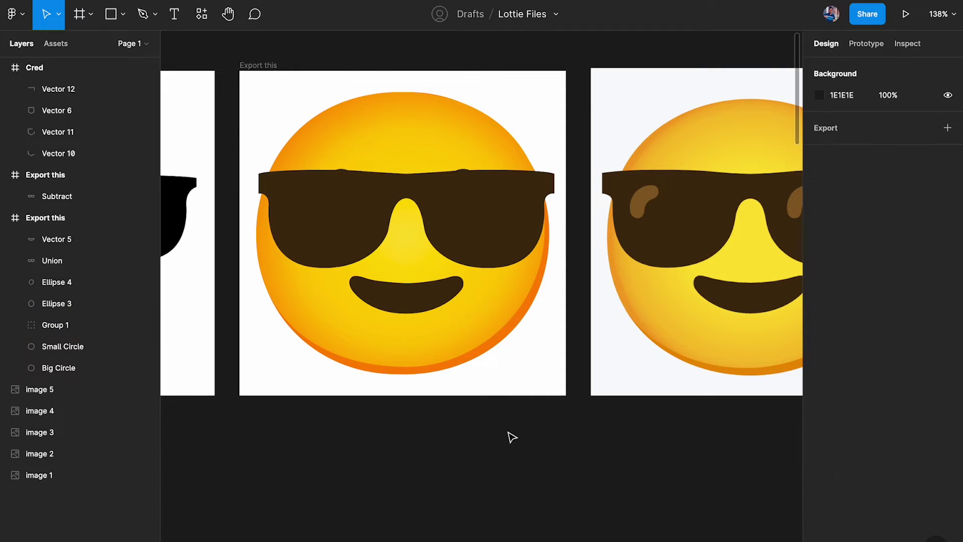
scroll(444, 287, "left", 5)
left_click(395, 213)
left_click_drag(299, 200, 613, 187)
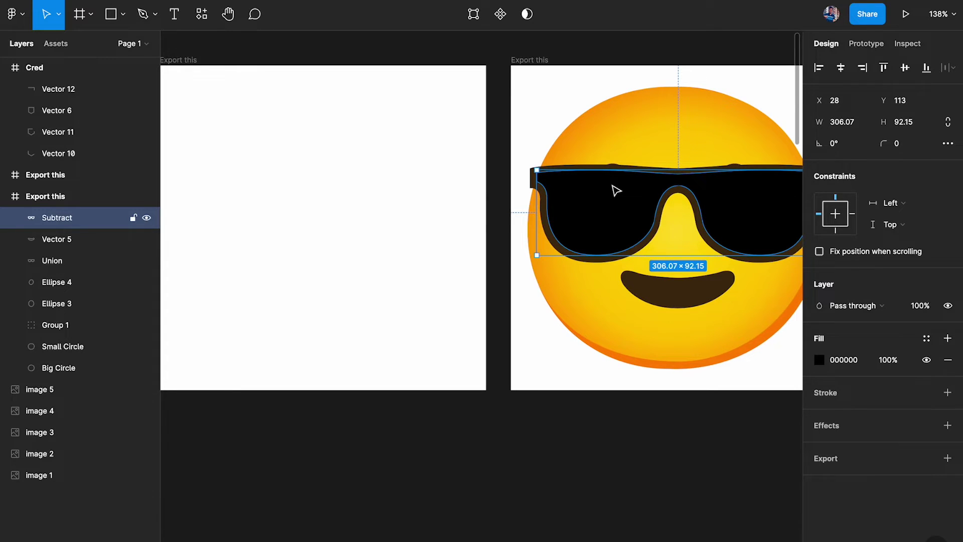
key("ctrl+z")
left_click(365, 122)
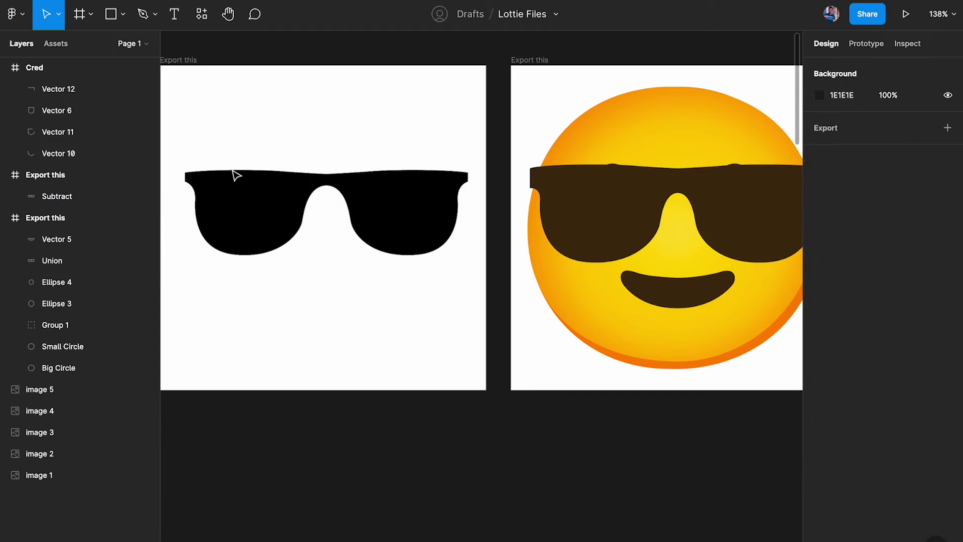
Select the middle Export this frame on the canvas.
scroll(251, 206, "left", 2)
scroll(252, 206, "down", 2)
scroll(252, 206, "right", 2)
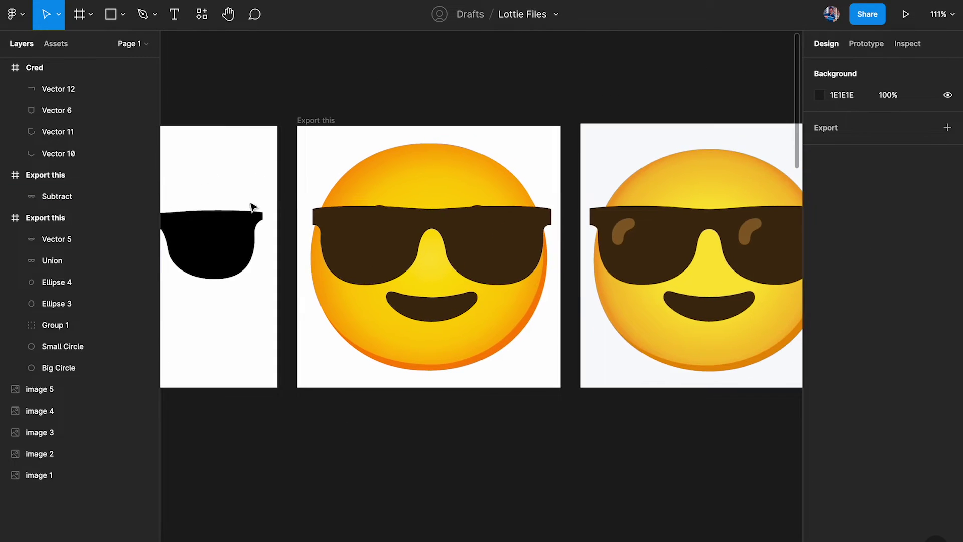
scroll(390, 209, "up", 1)
left_click(303, 109)
left_click(304, 109)
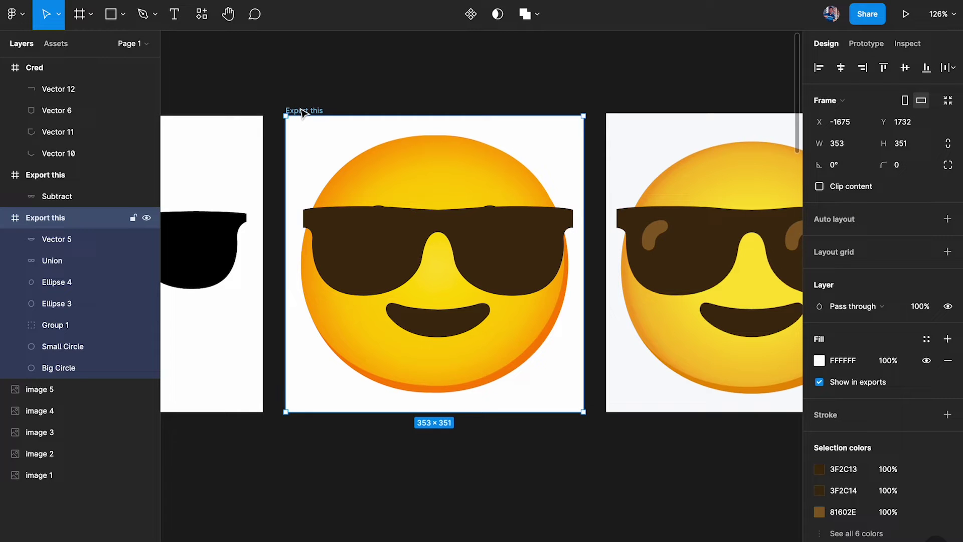
Launch AEUX from Plugins > Development and send the Export this frame to After Effects.
left_click(334, 1)
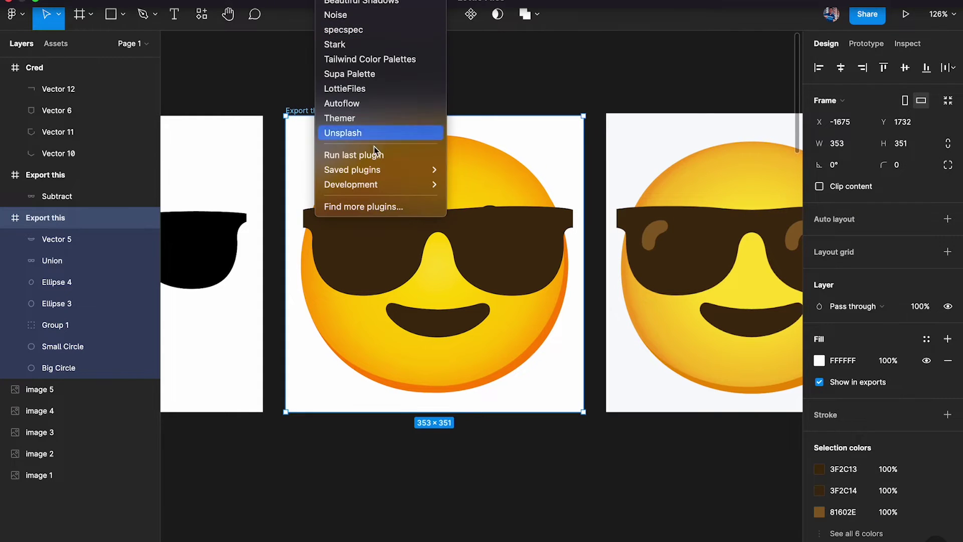
mouse_move(381, 184)
left_click(501, 188)
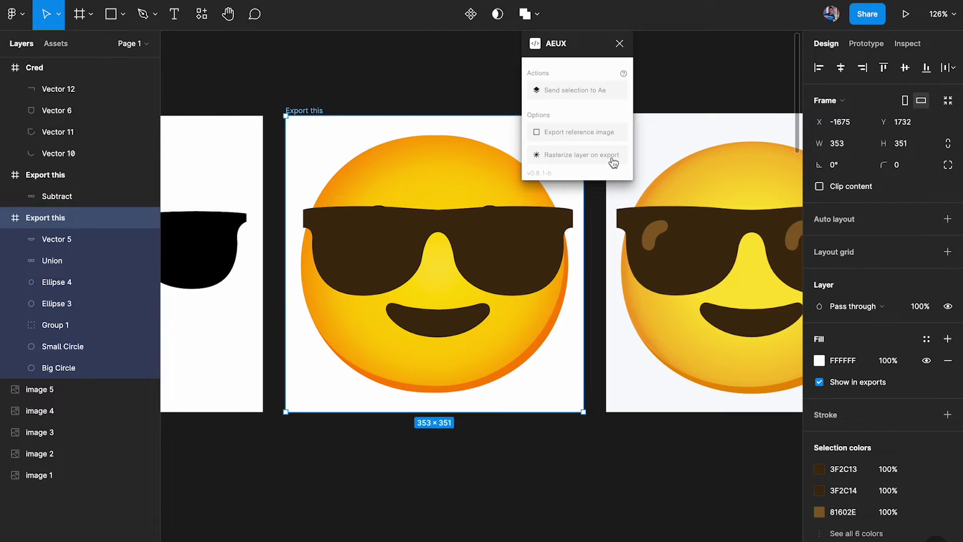
left_click(574, 96)
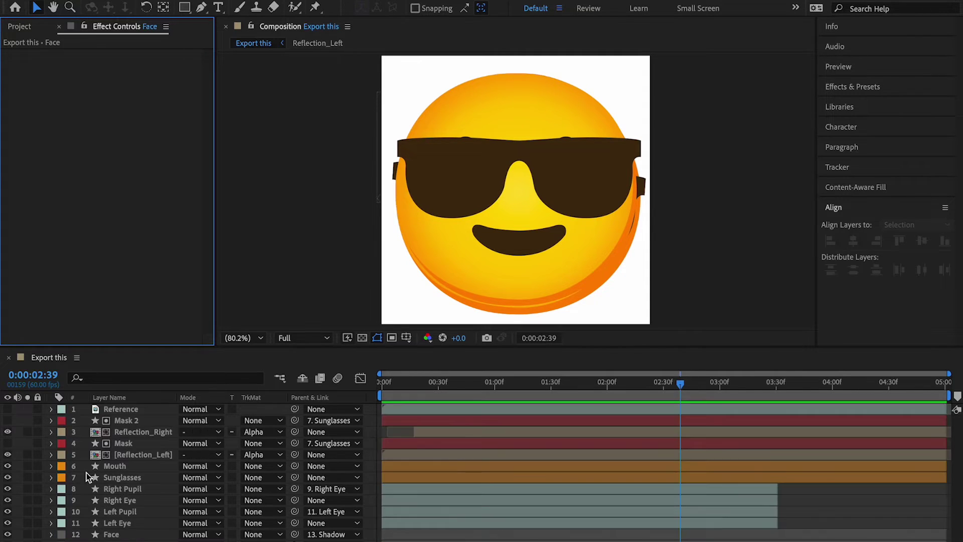
Undo the Figma layers just added to the current composition.
key("End")
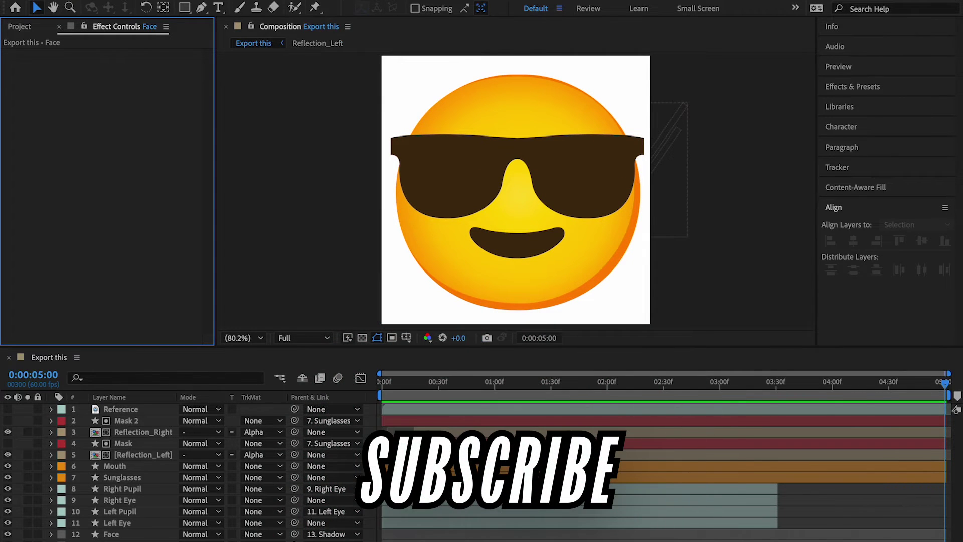
Open the AEUX extension panel from the Window menu and position it over the composition.
left_click(347, 26)
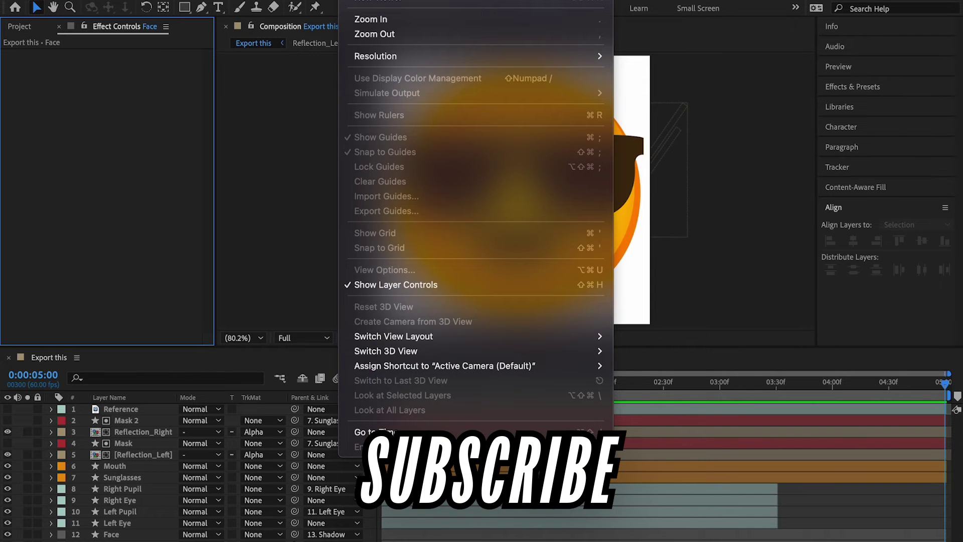
mouse_move(389, 1)
scroll(477, 404, "down", 3)
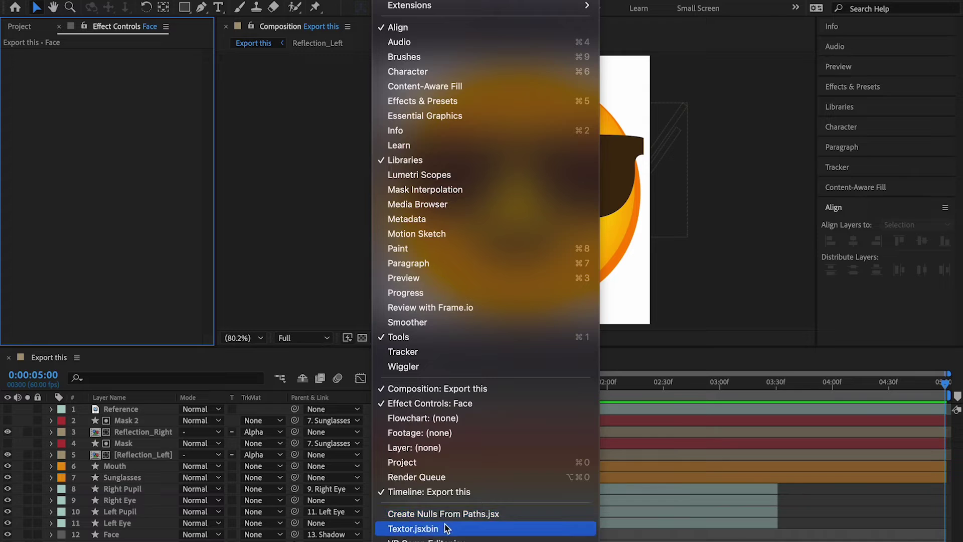
scroll(466, 89, "up", 3)
mouse_move(453, 57)
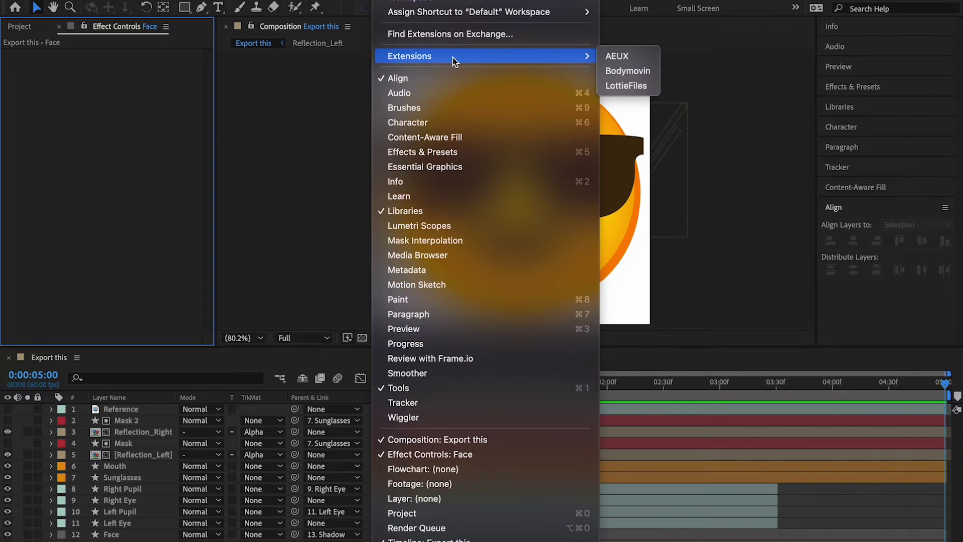
left_click(640, 58)
left_click_drag(628, 47, 606, 68)
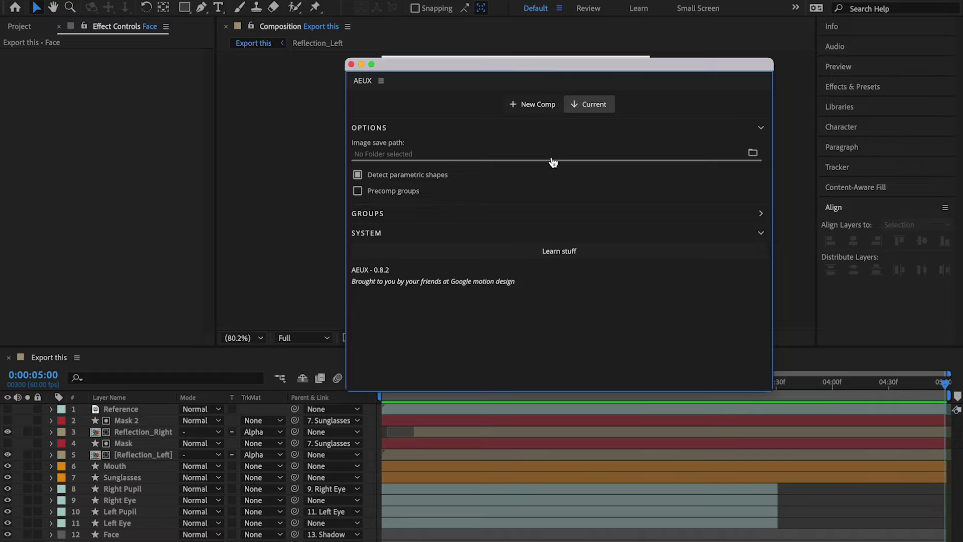
Choose New Comp as AEUX's import target and reselect the Export this frame in Figma.
left_click(529, 108)
left_click(587, 105)
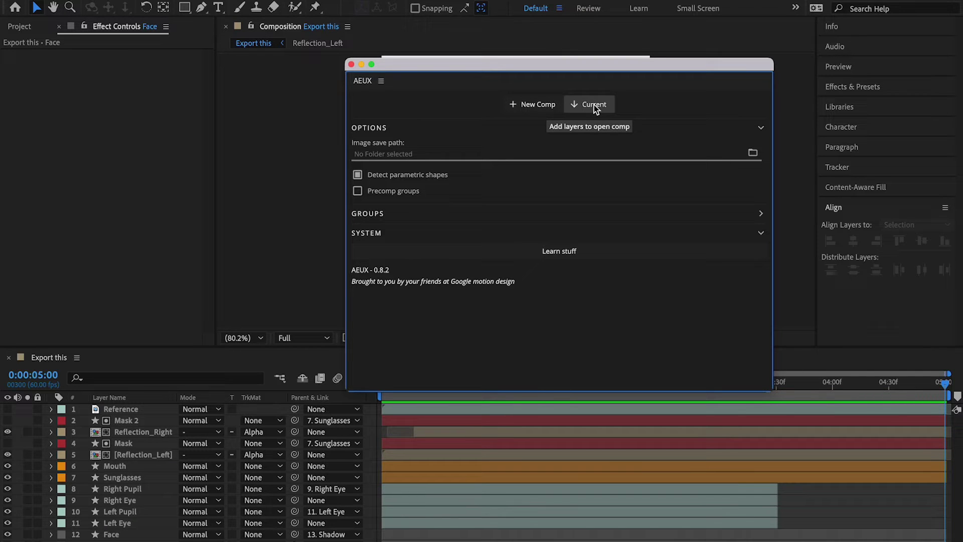
left_click(531, 108)
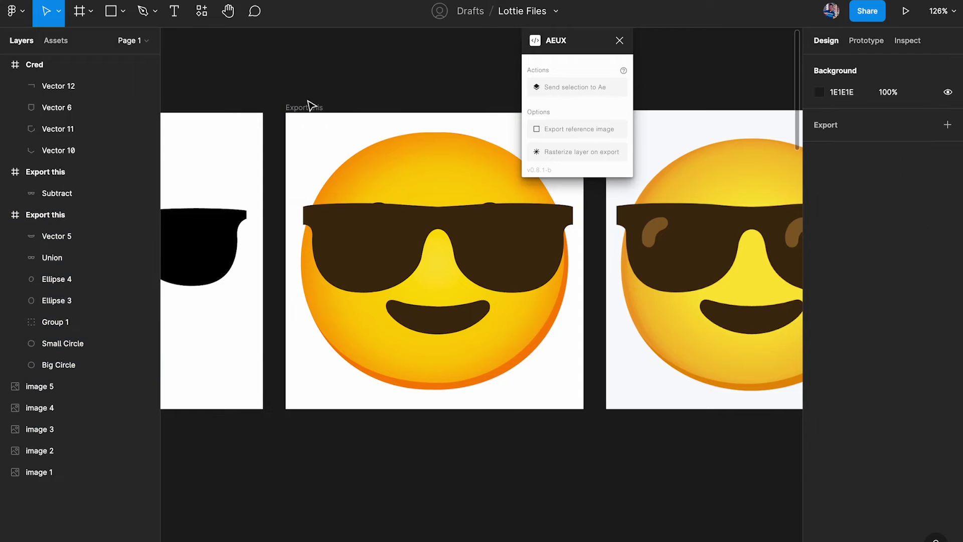
left_click(306, 106)
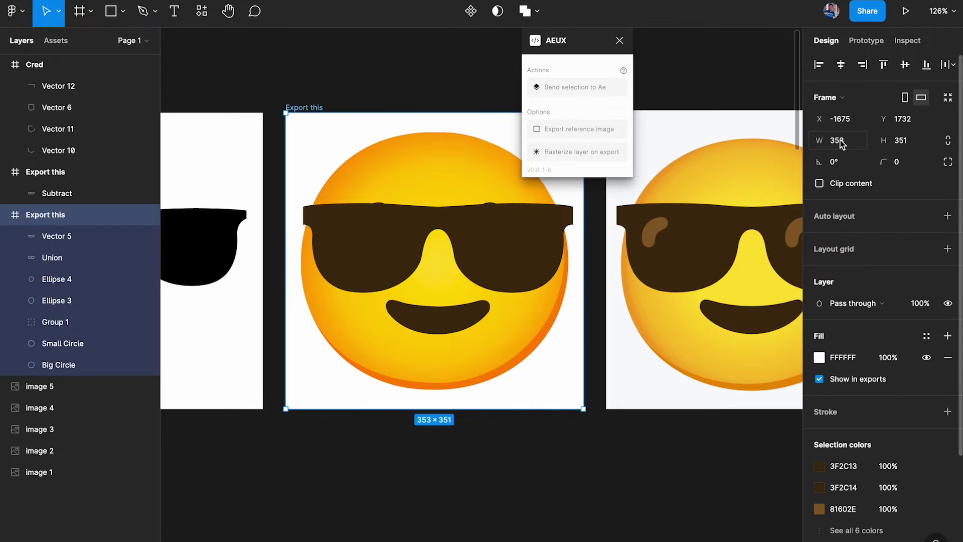
left_click(620, 40)
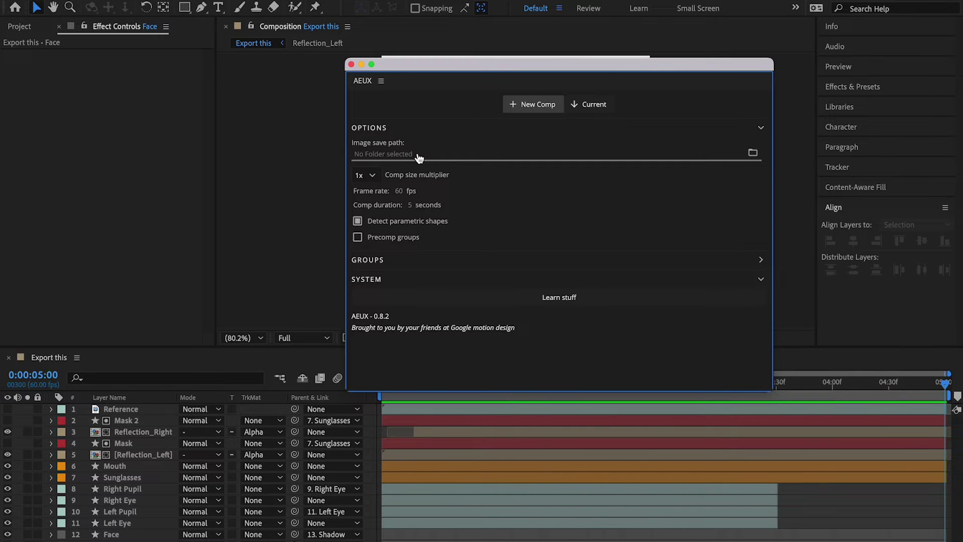
Set the comp size multiplier to 3x and close the AEUX panel.
left_click(370, 175)
left_click(371, 175)
left_click(371, 220)
left_click(351, 65)
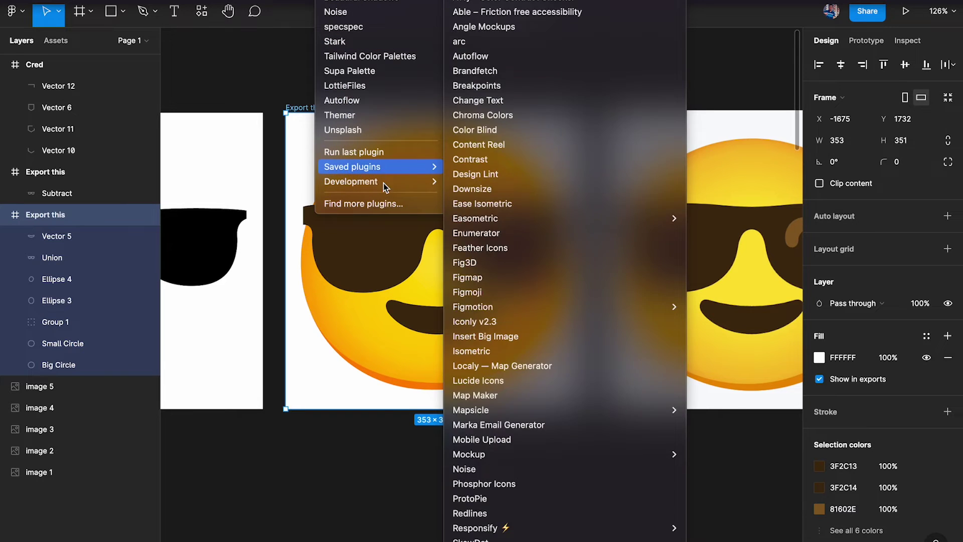
Relaunch AEUX and send the Export this frame to After Effects as a new comp.
mouse_move(403, 183)
left_click(487, 182)
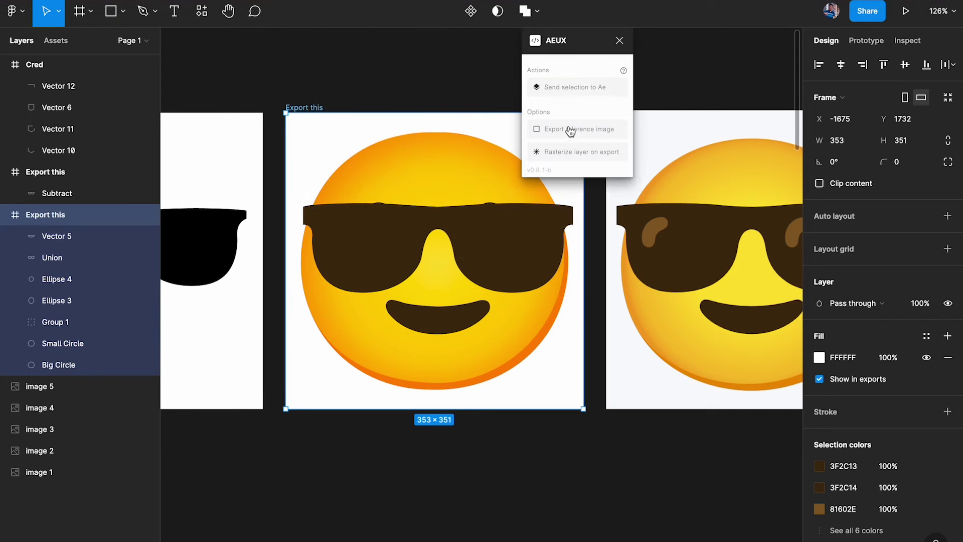
left_click(586, 89)
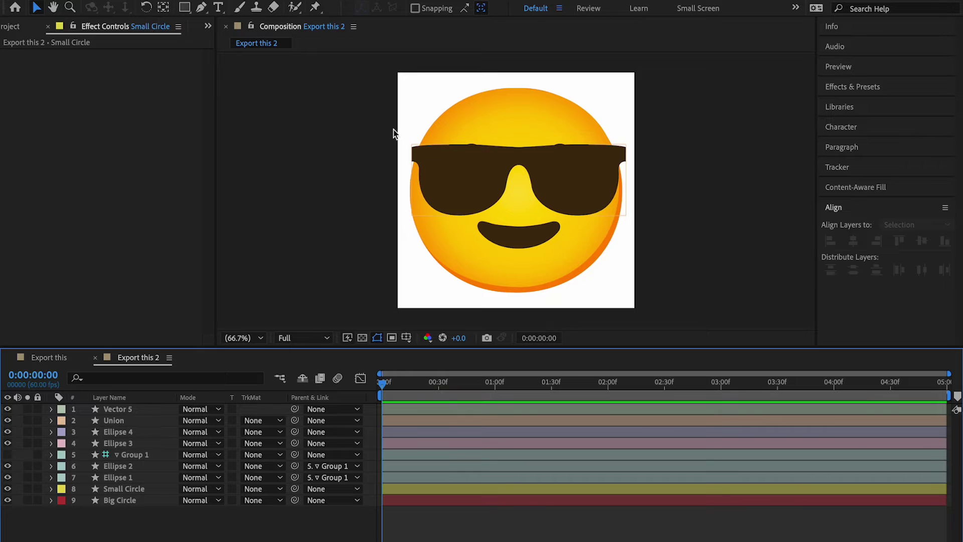
left_click(211, 1)
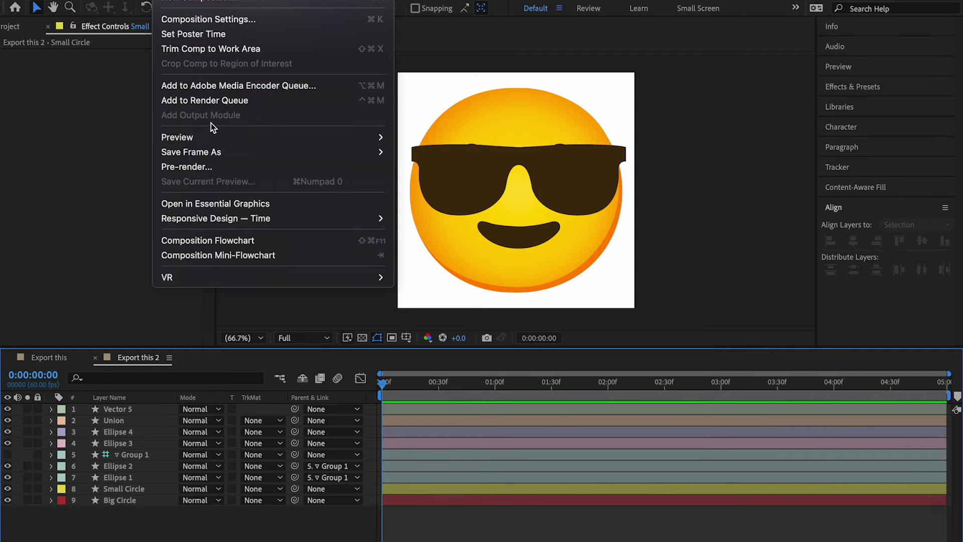
left_click(216, 19)
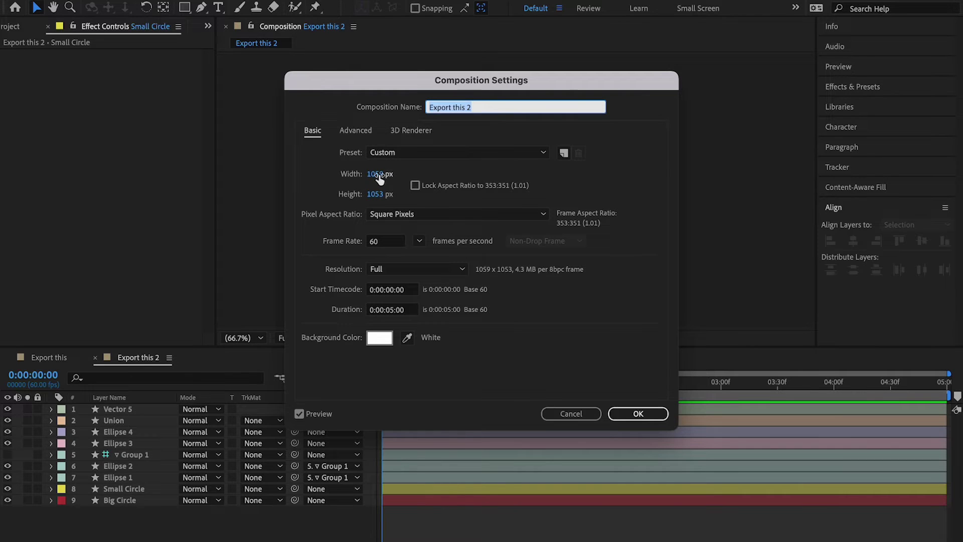
key("Return")
left_click_drag(429, 383, 351, 385)
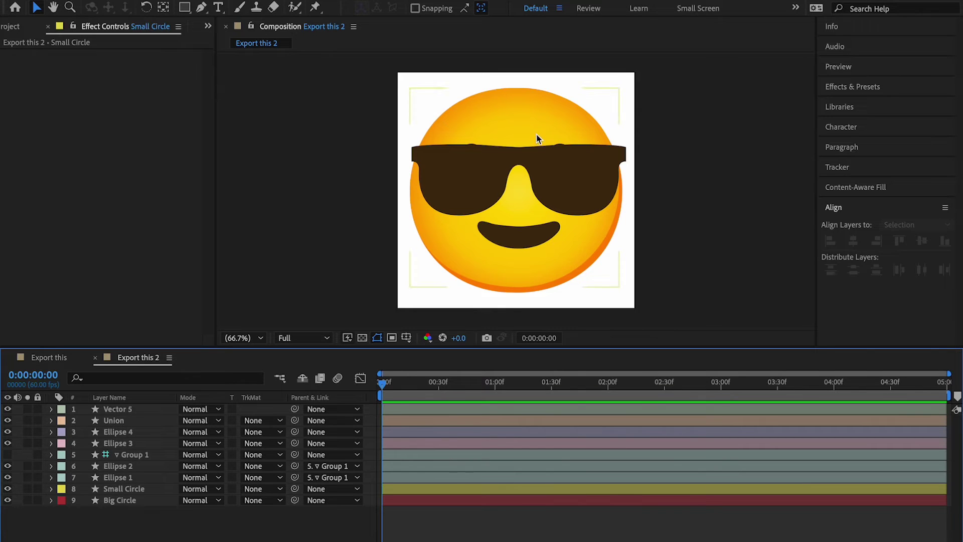
Hide the sunglasses layer and inspect the eye ellipses and Group 1 visibility.
left_click(121, 466)
left_click(560, 190)
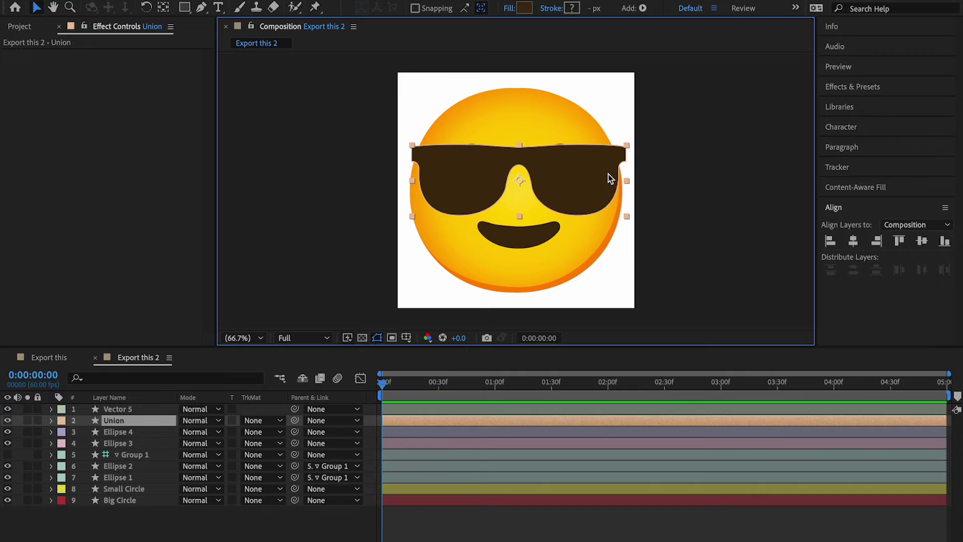
left_click(8, 420)
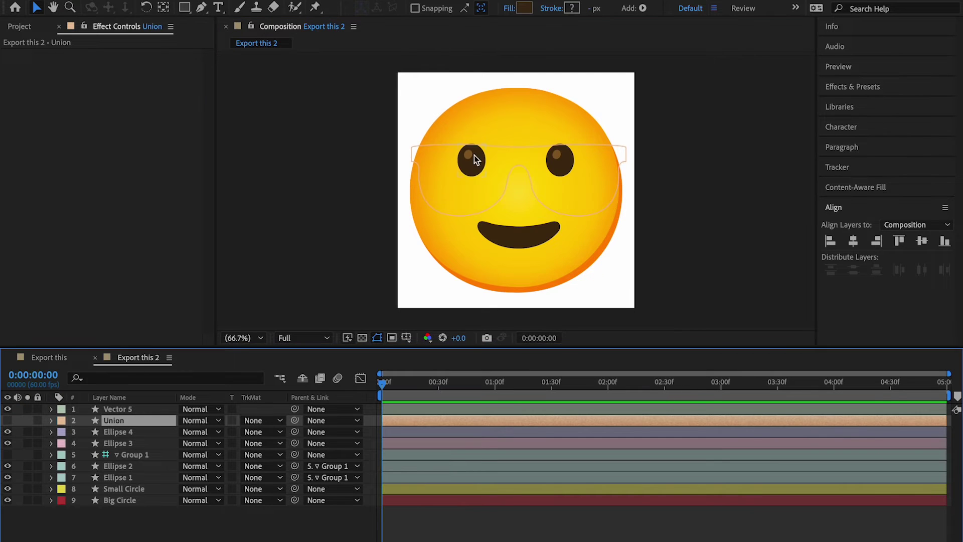
left_click(438, 307)
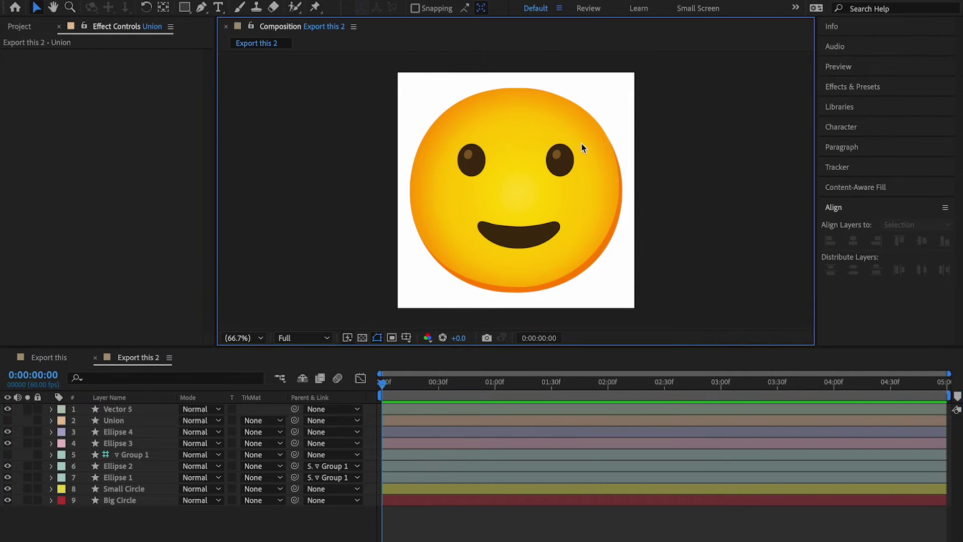
left_click(562, 160)
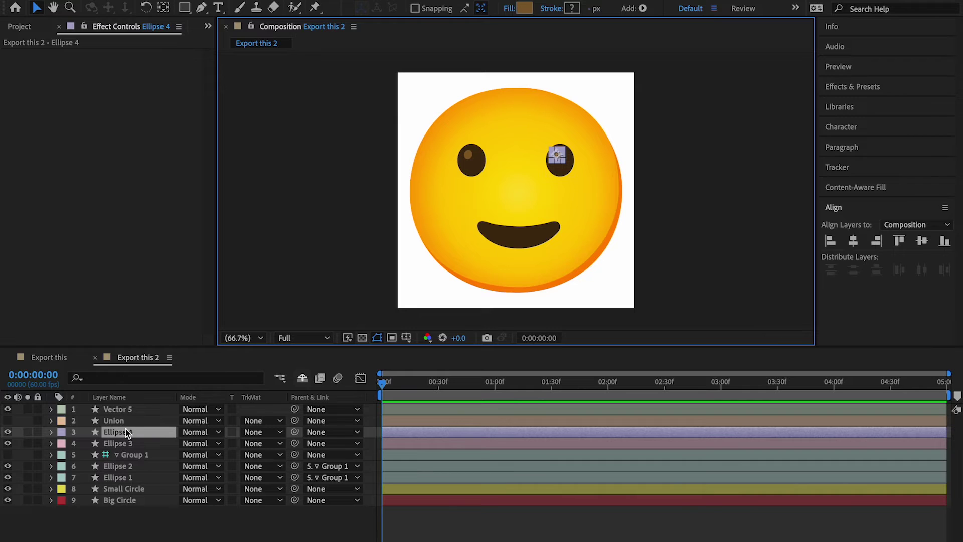
left_click(127, 444)
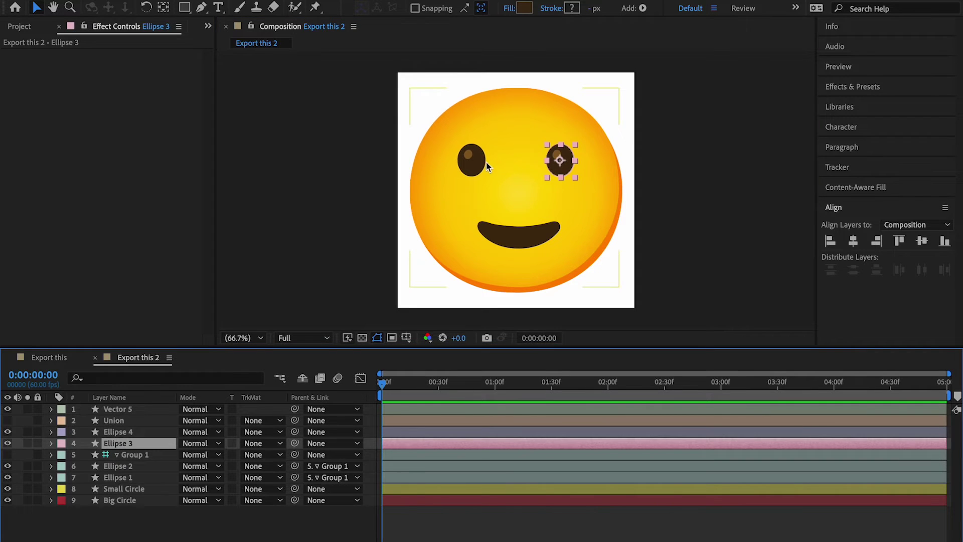
left_click(472, 160)
left_click(127, 453)
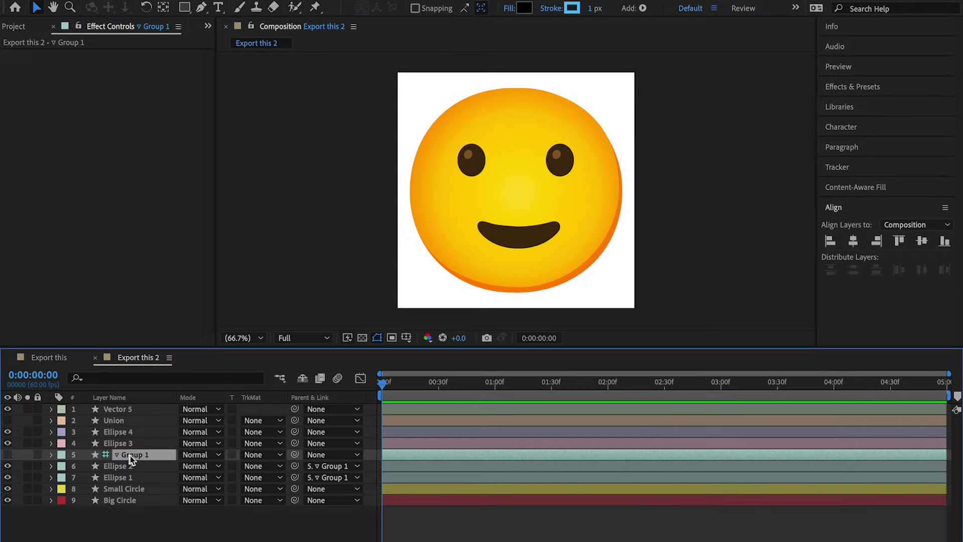
left_click(7, 454)
left_click(8, 455)
Turn Group 1 back on, try moving the left eye, and undo the move.
left_click(123, 467)
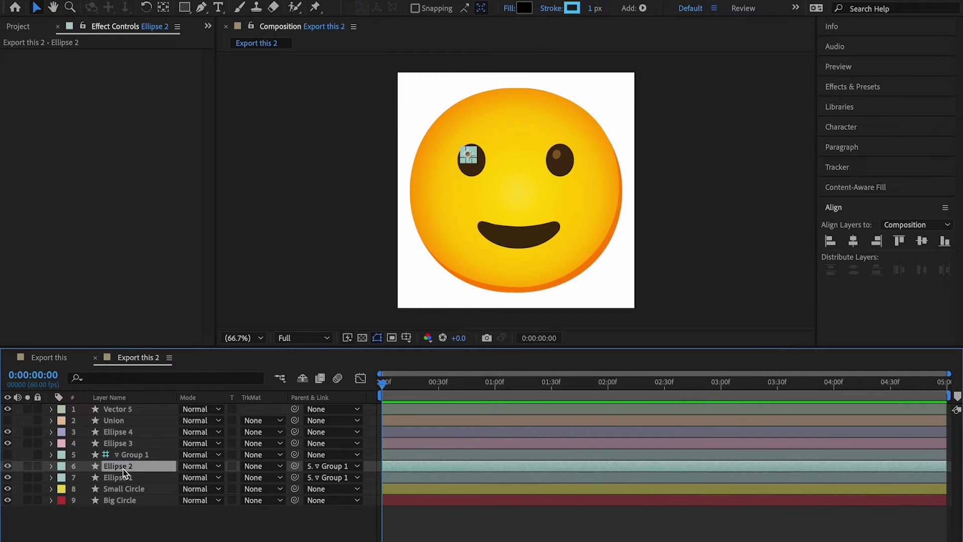
left_click(124, 478, "shift")
left_click(138, 456)
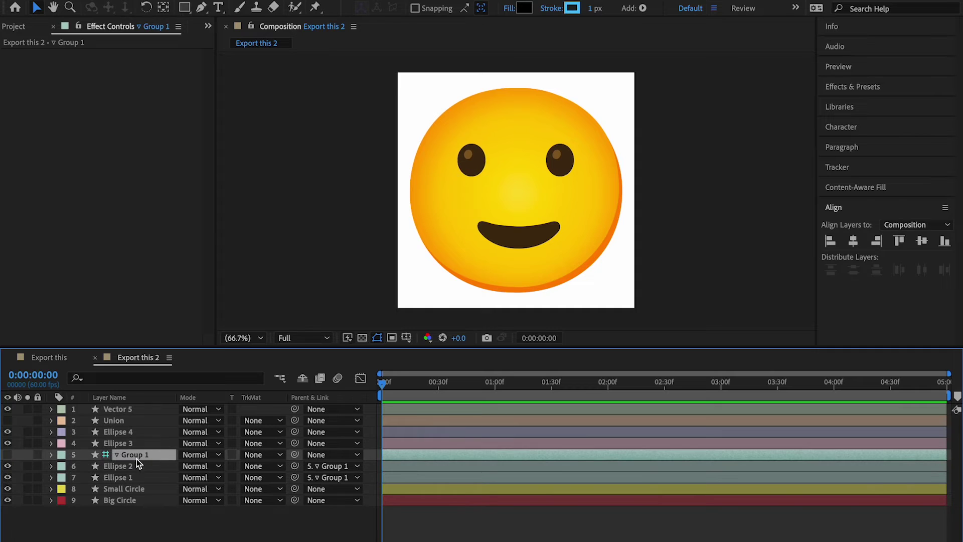
left_click(7, 455)
left_click_drag(475, 159, 509, 159)
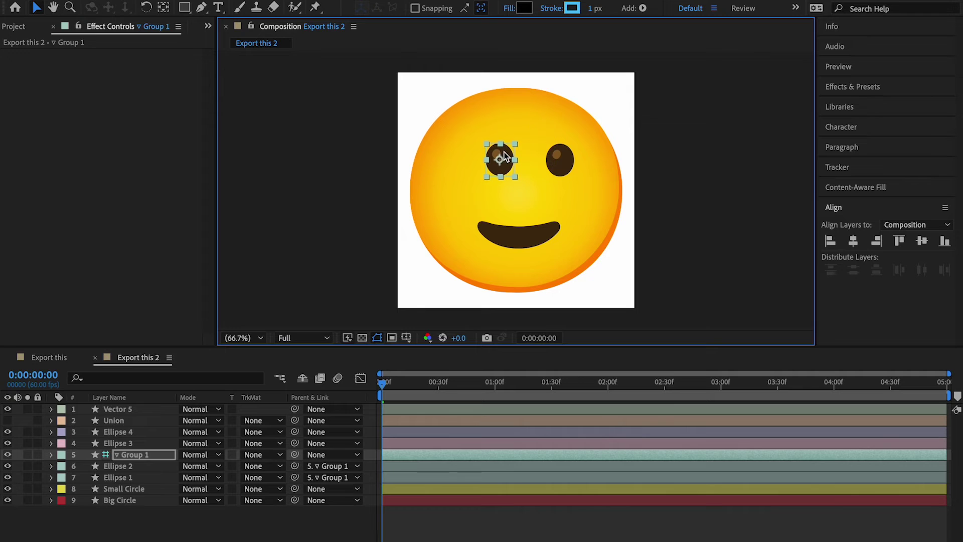
left_click(123, 470)
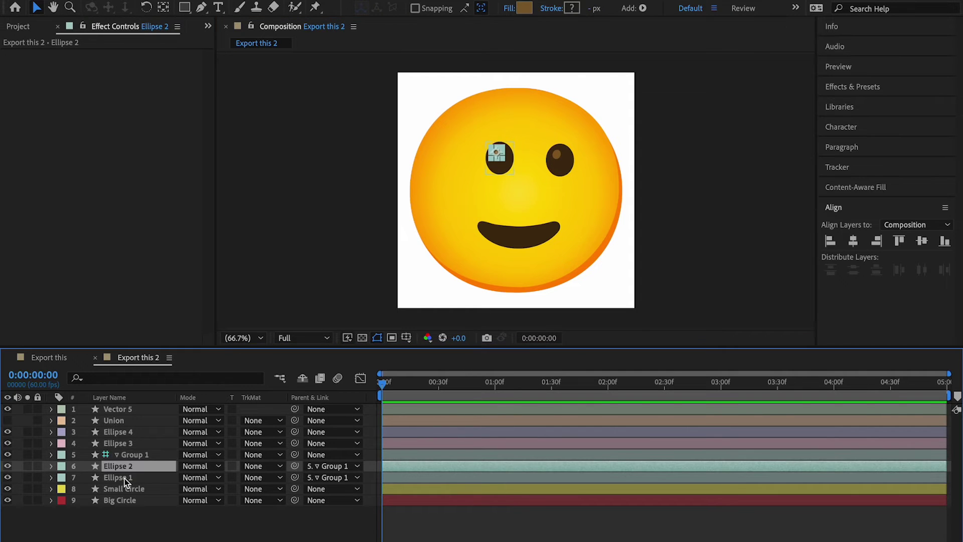
left_click(125, 478, "shift")
left_click(125, 454)
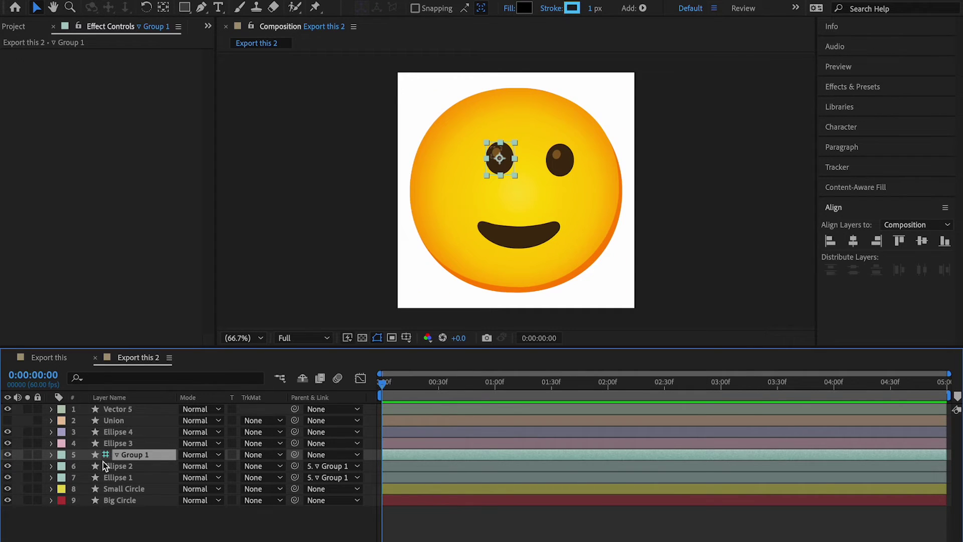
left_click(107, 444)
left_click(123, 455)
key("ctrl+z")
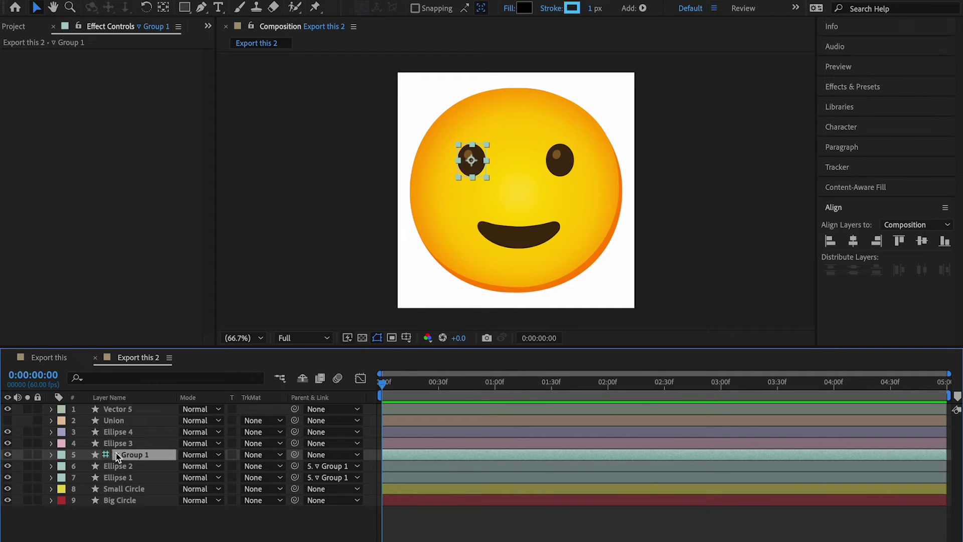
Delete the Group 1 layer, test-move Ellipse 1 and undo it, then deselect all layers.
key("Delete")
left_click(132, 456)
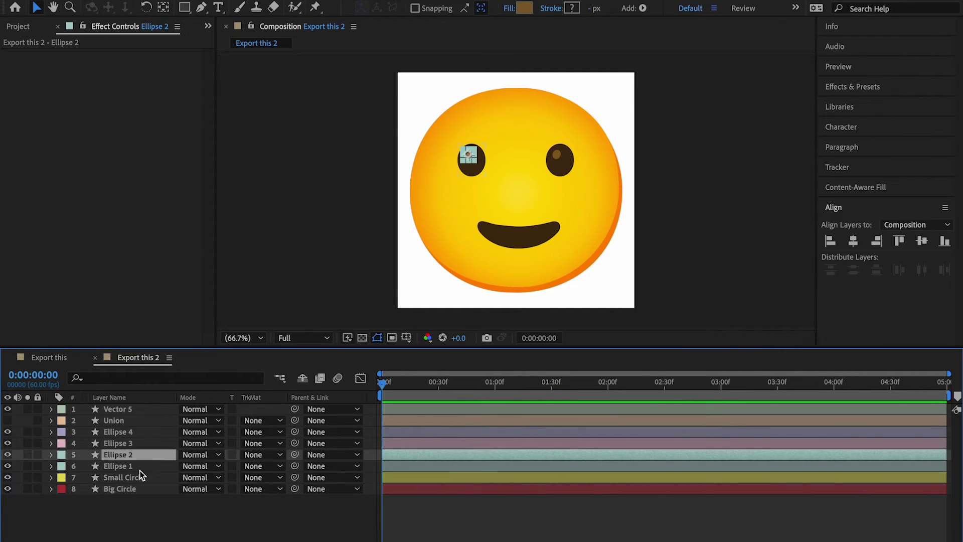
left_click(134, 467)
left_click_drag(475, 161, 473, 201)
key("ctrl+z")
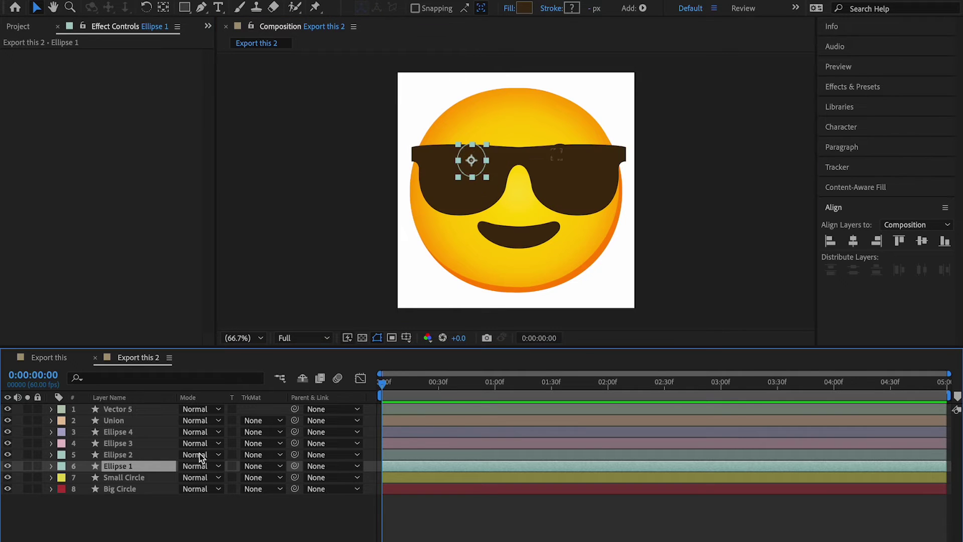
left_click(182, 538)
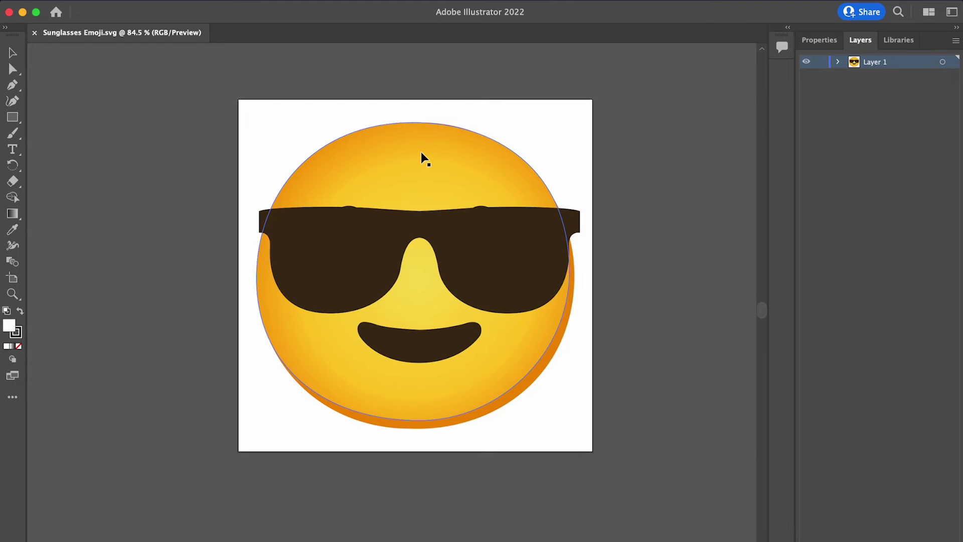
Move the sunglasses down to check the eyes, then undo back to the saved arrangement.
left_click_drag(526, 230, 510, 305)
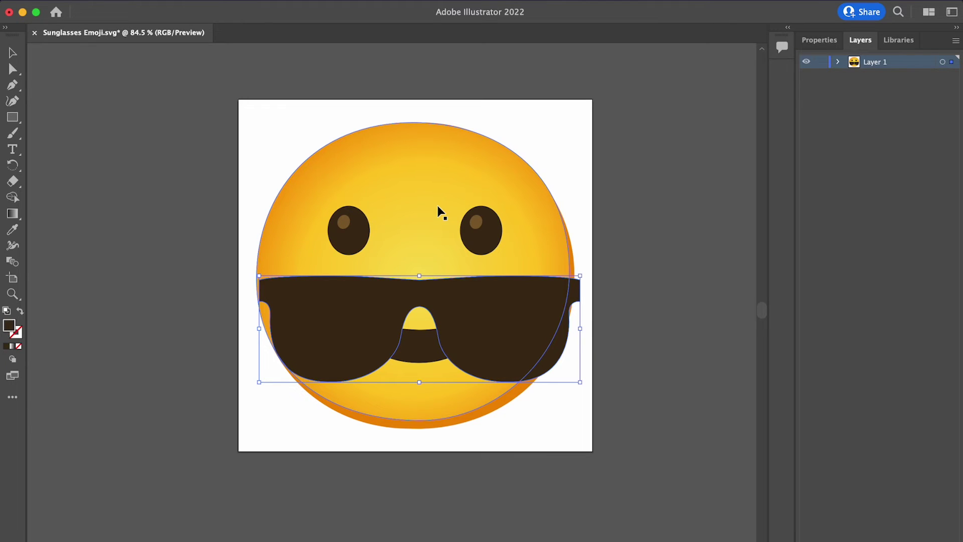
left_click(343, 229)
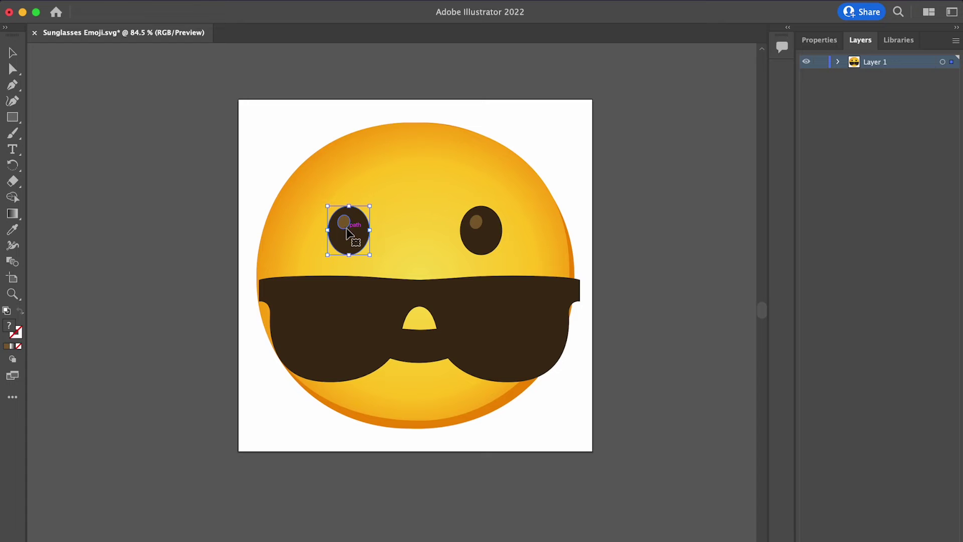
key("super+z")
key("super+z")
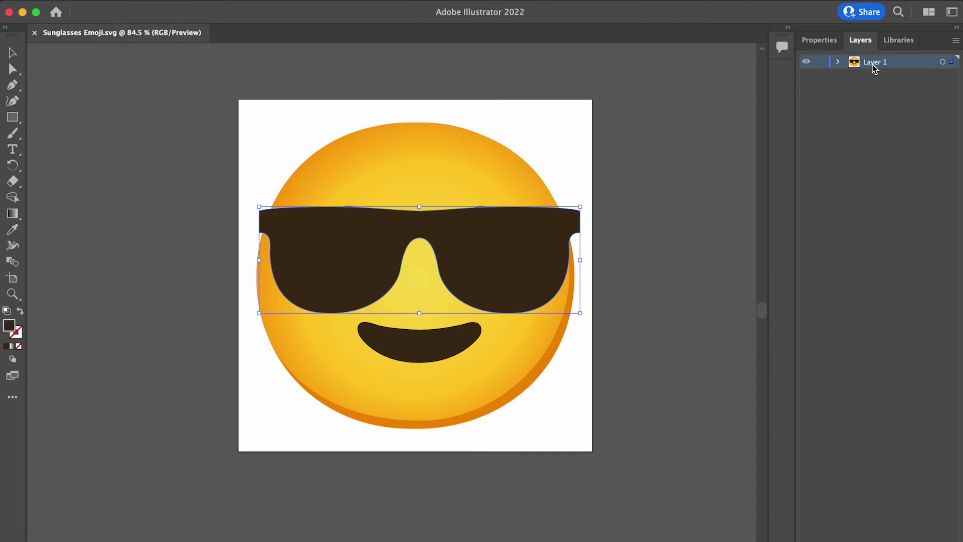
Release the artwork to layers in sequence, move Layers 2–10 above Layer 1, and delete Layer 1.
left_click(955, 41)
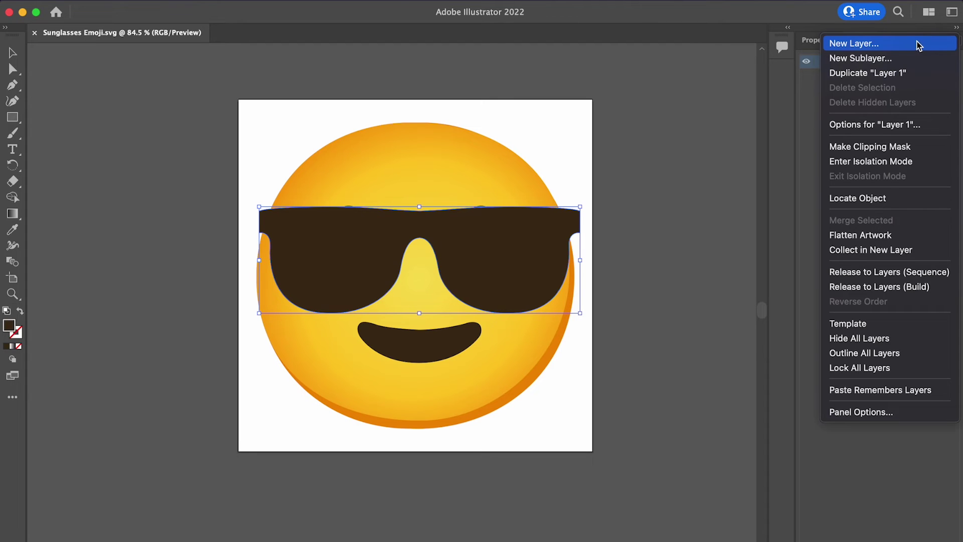
left_click(890, 275)
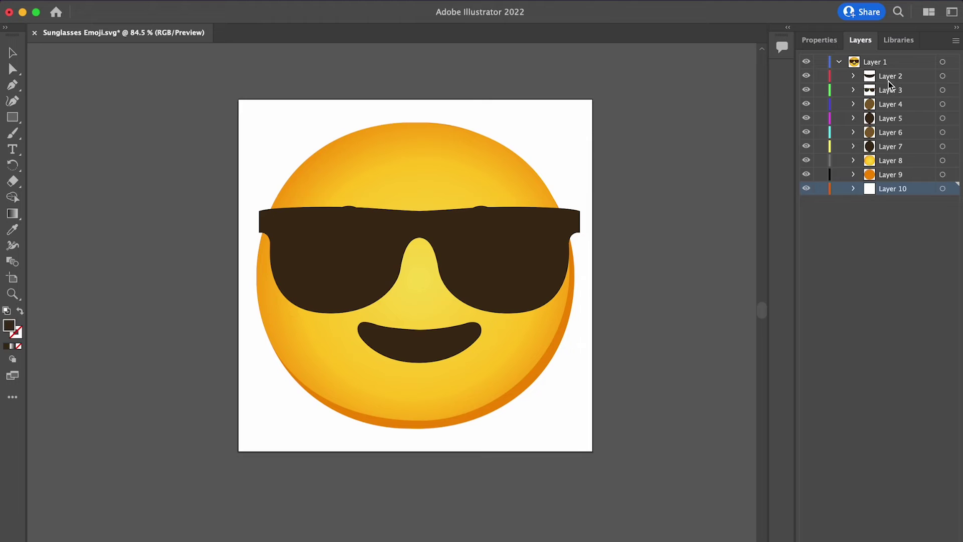
left_click(892, 80)
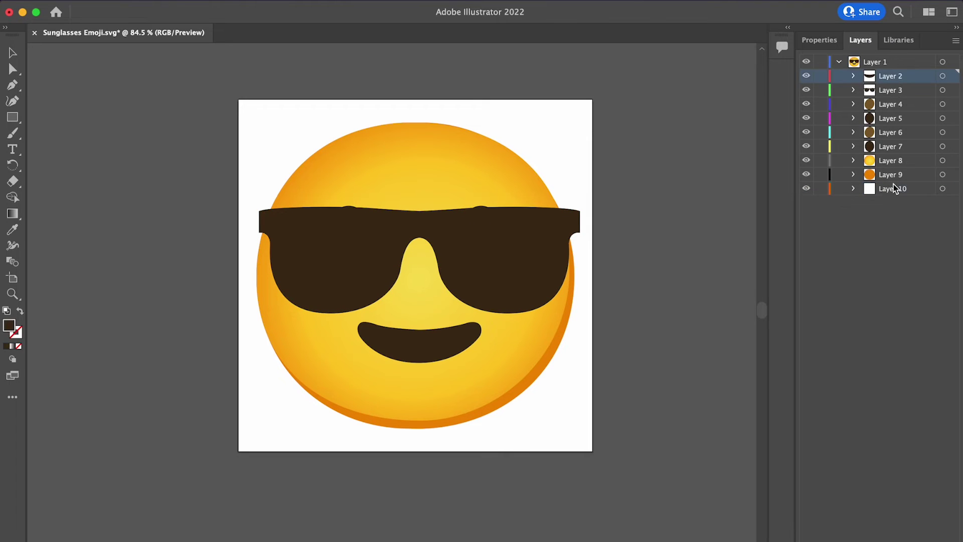
left_click(894, 188, "shift")
left_click_drag(895, 132, 885, 55)
left_click(872, 191)
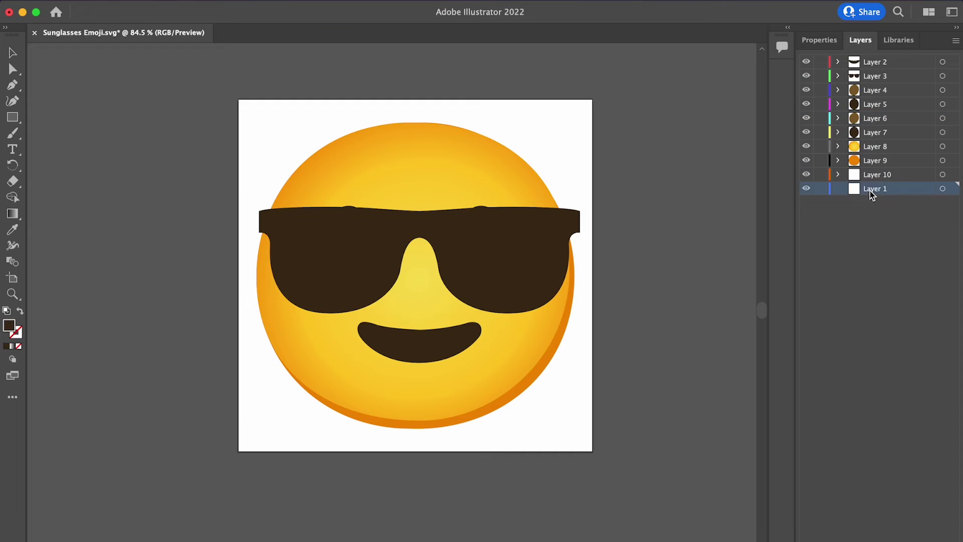
left_click(943, 536)
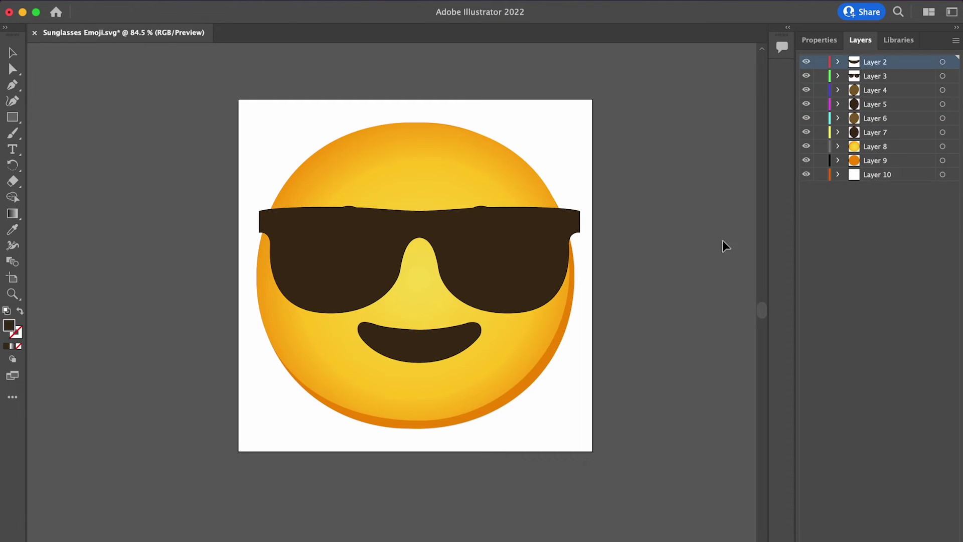
Check the mouth layer's visibility and make the sunglasses layer visible.
left_click(806, 61)
left_click(805, 62)
left_click(805, 75)
Save locally as Sunglasses Emoji.ai in Adobe Illustrator format with Illustrator 2020 compatibility.
key("super+s")
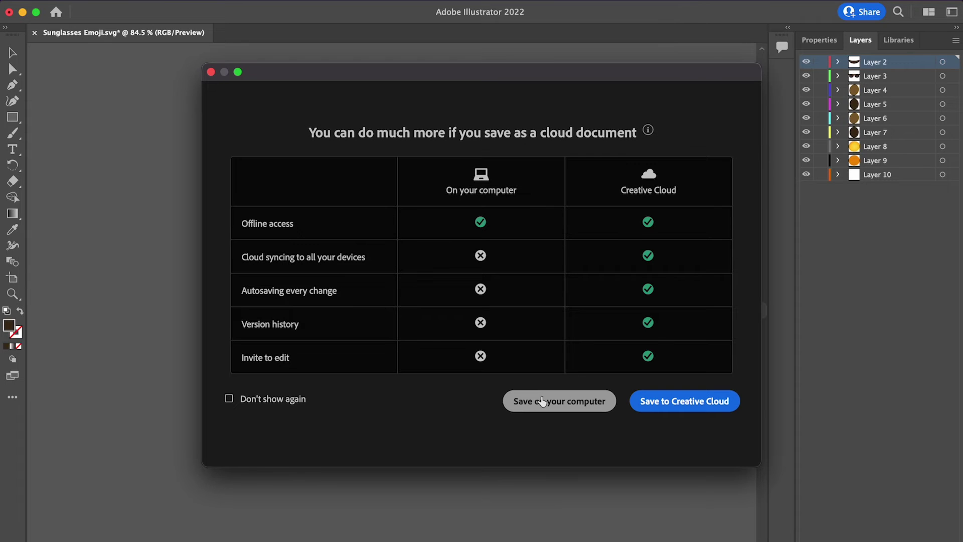
left_click(541, 397)
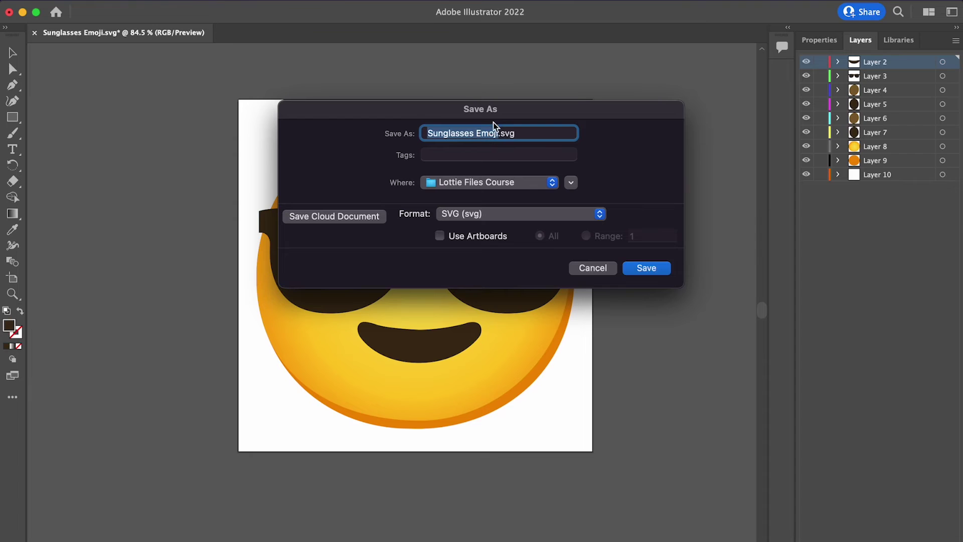
left_click(496, 213)
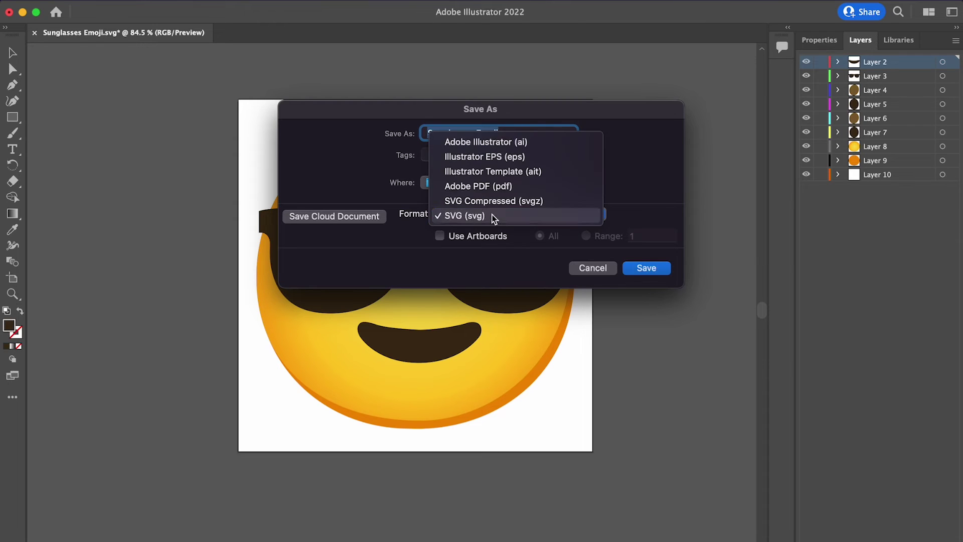
left_click(489, 143)
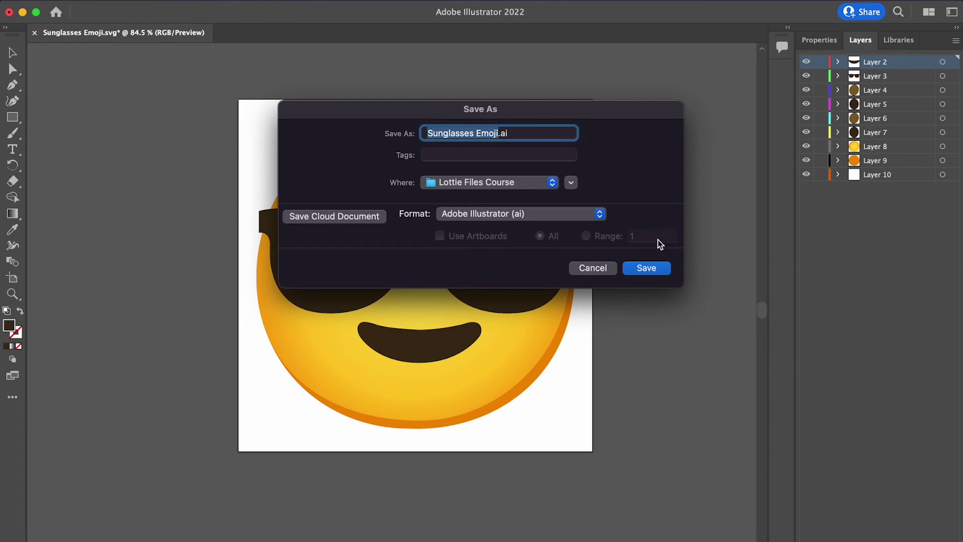
left_click(648, 271)
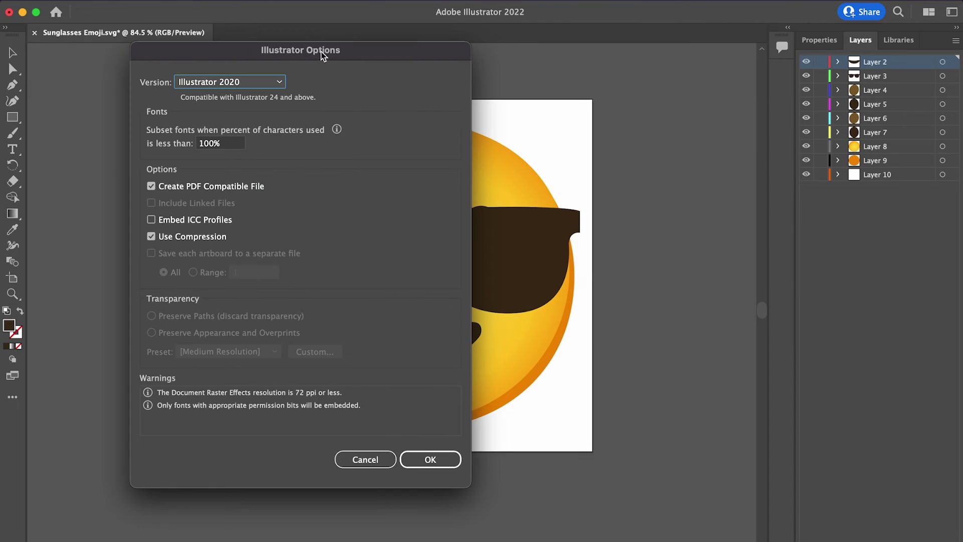
left_click_drag(325, 50, 400, 50)
left_click(325, 81)
left_click(316, 96)
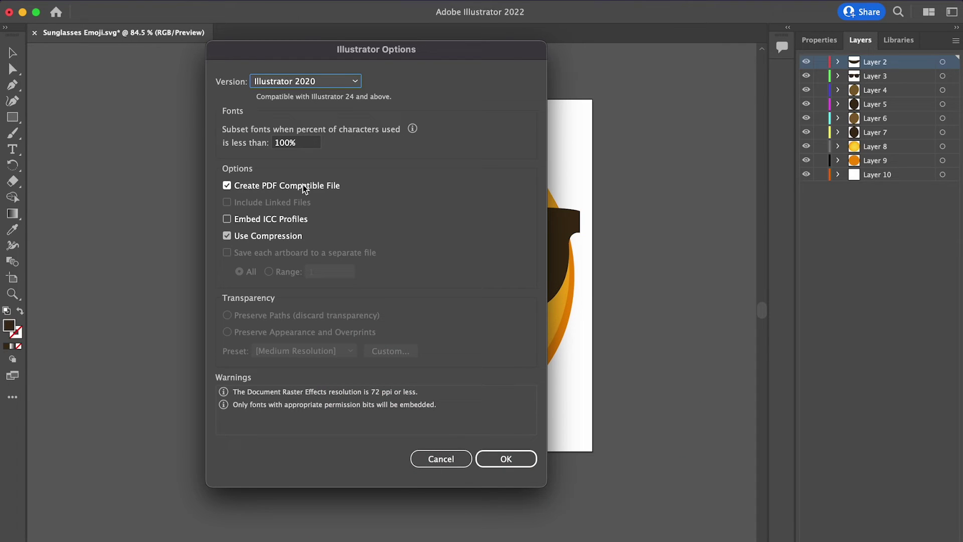
left_click(506, 459)
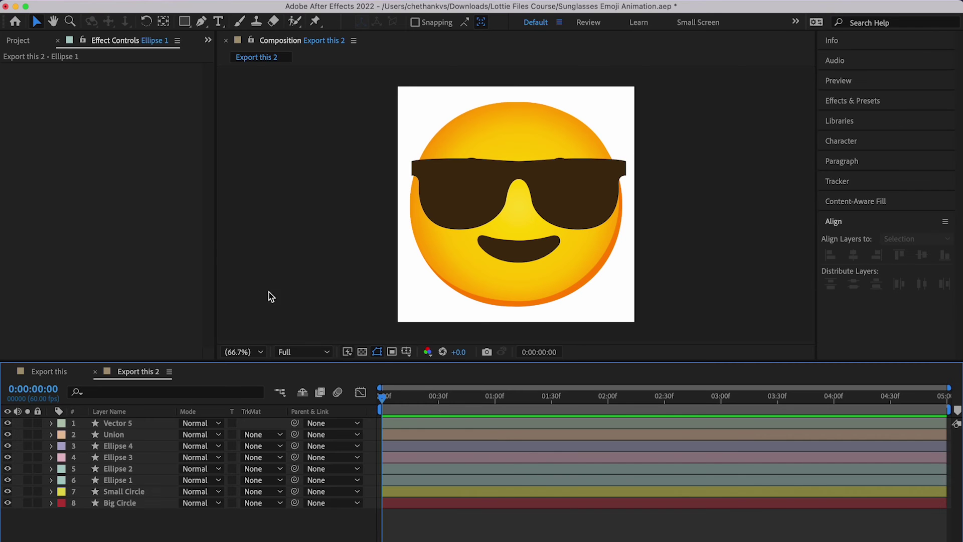
From the Project panel, choose Sunglasses Emoji.ai in the import dialog.
left_click(20, 42)
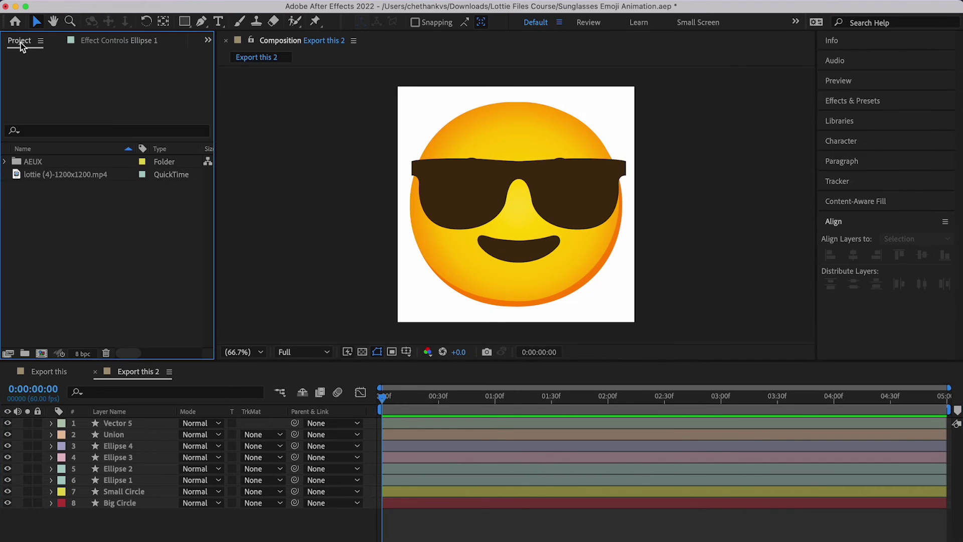
double_click(96, 250)
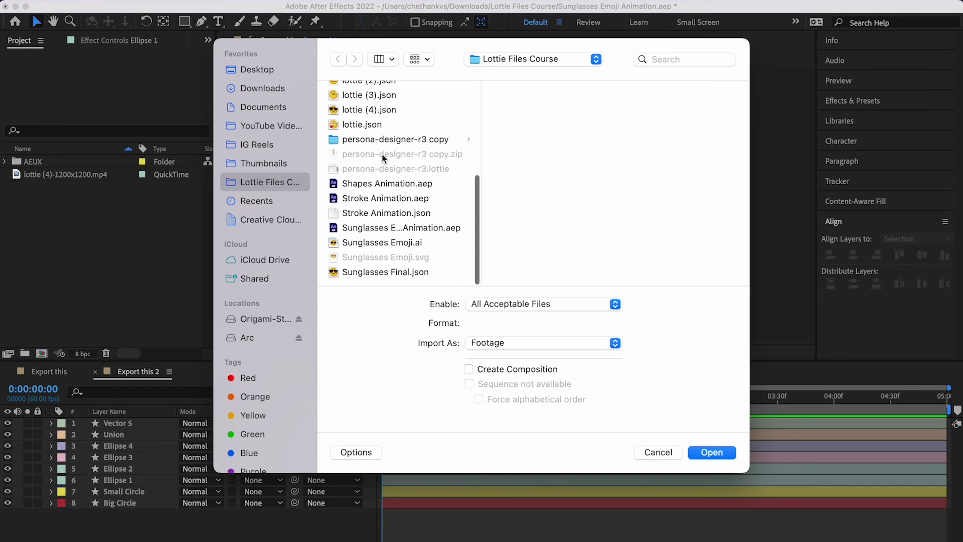
scroll(390, 228, "up", 10)
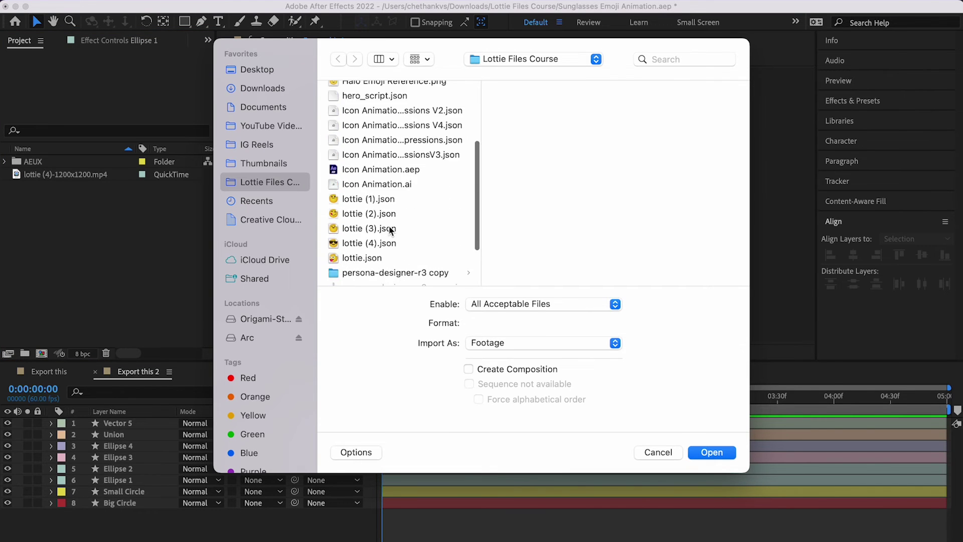
scroll(391, 236, "up", 1)
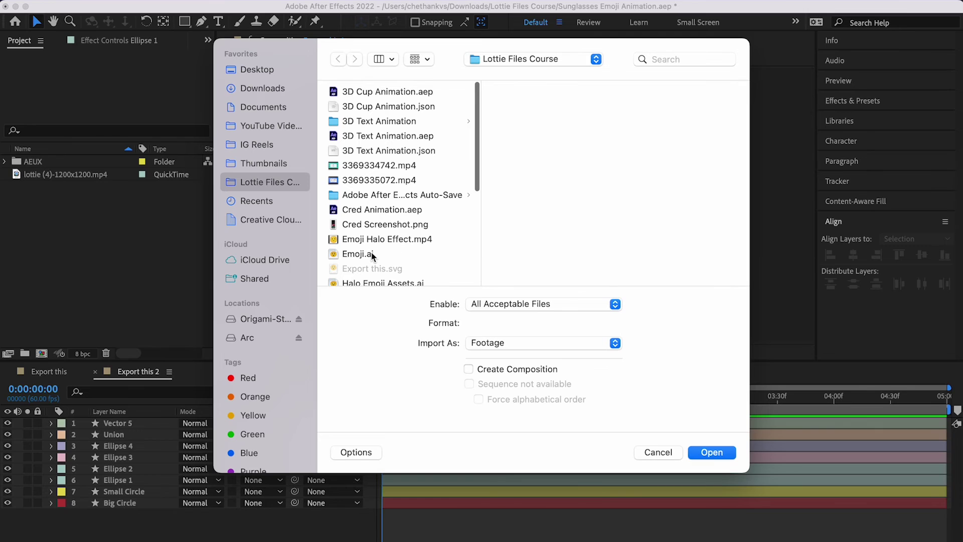
scroll(372, 255, "down", 20)
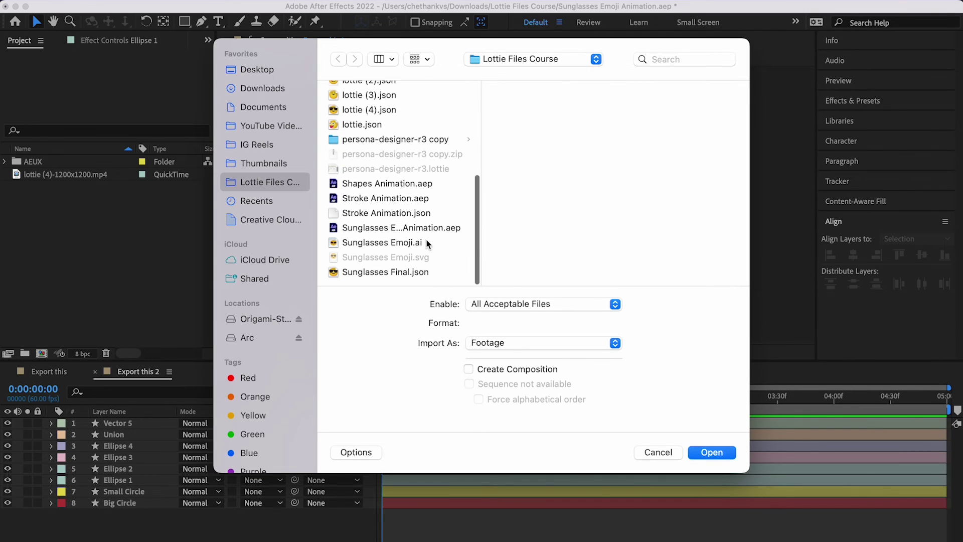
left_click(402, 243)
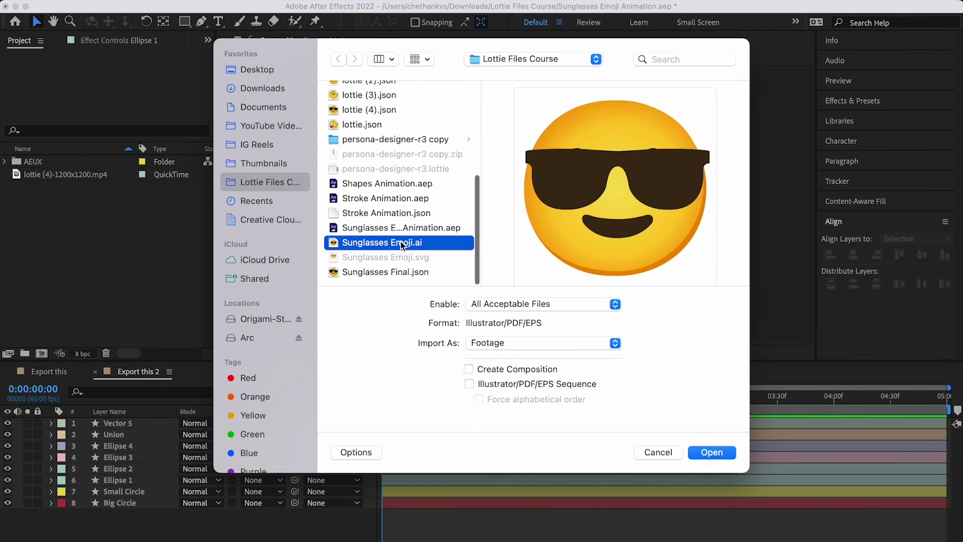
left_click(712, 452)
Import it as a Composition with Layer Size footage dimensions.
left_click(502, 220)
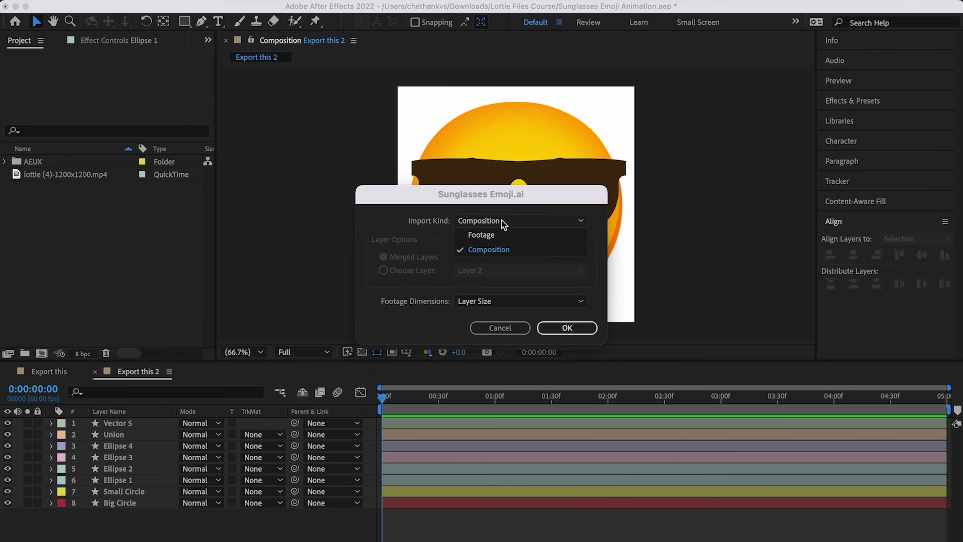
left_click(497, 249)
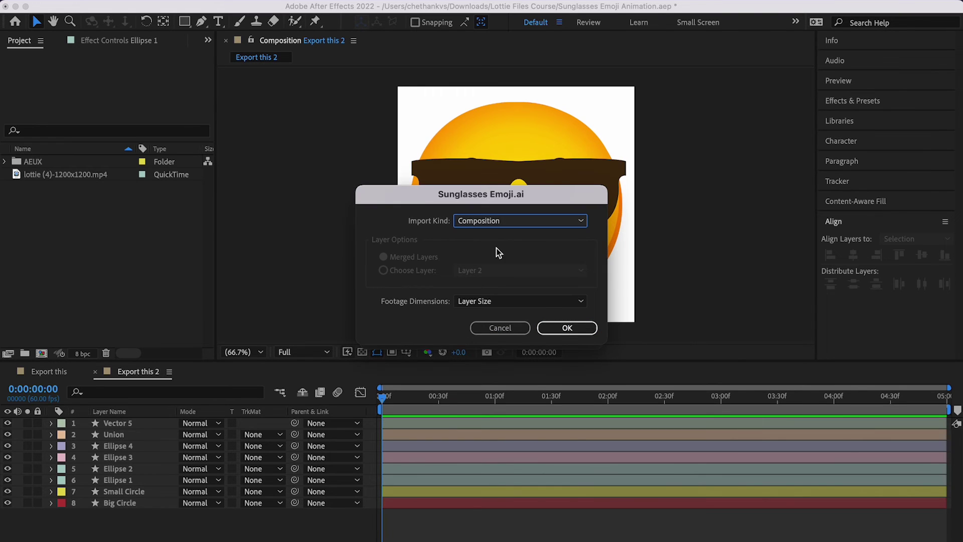
left_click(500, 302)
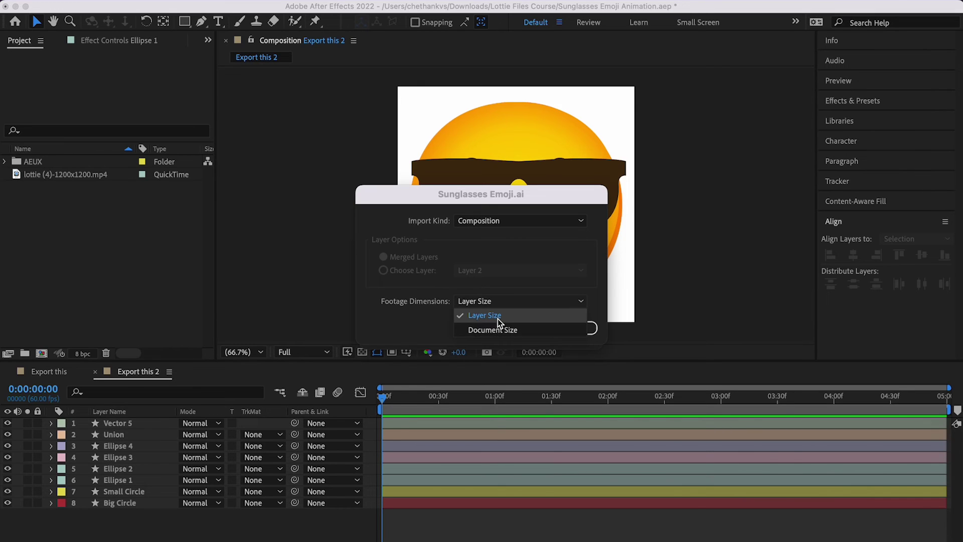
left_click(497, 317)
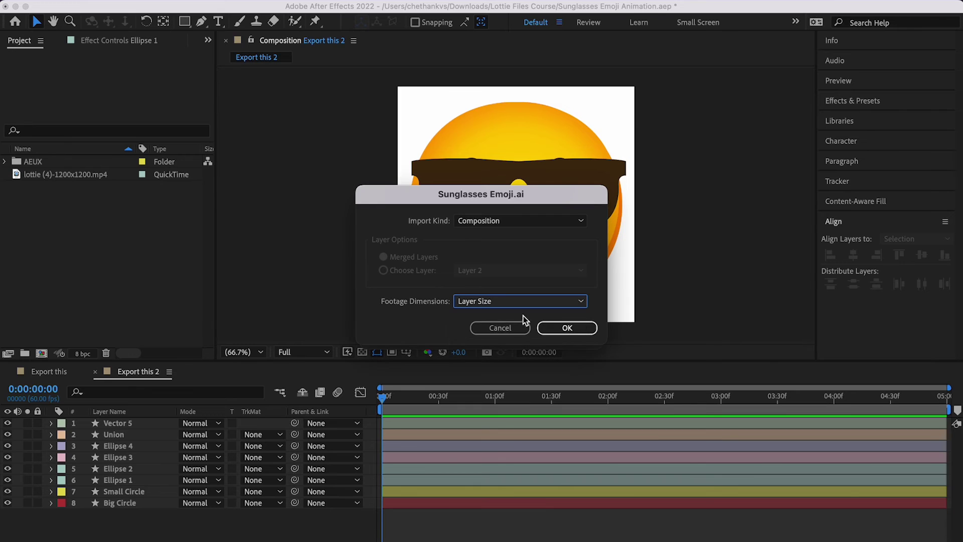
left_click(564, 326)
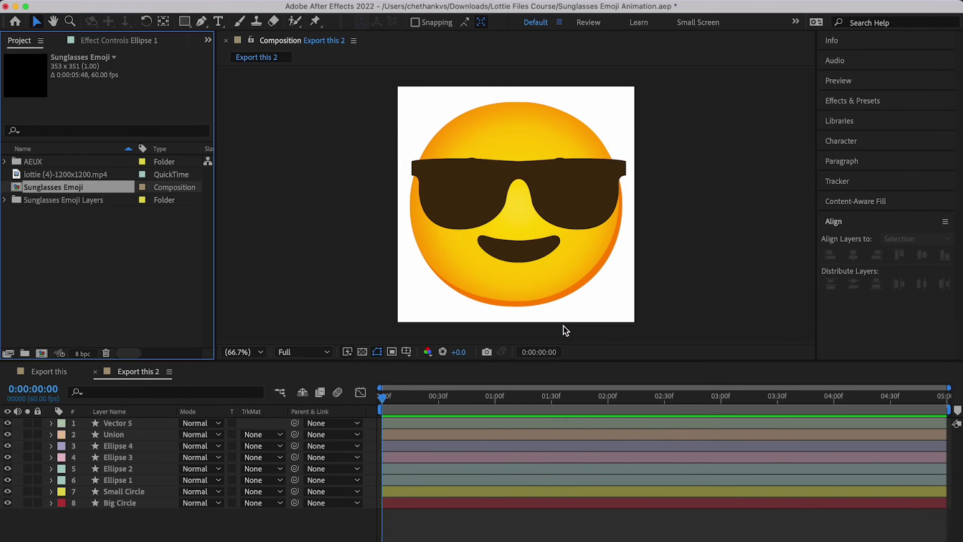
Open the Sunglasses Emoji composition in the timeline and select the mouth layer.
double_click(45, 187)
left_click_drag(100, 527, 110, 412)
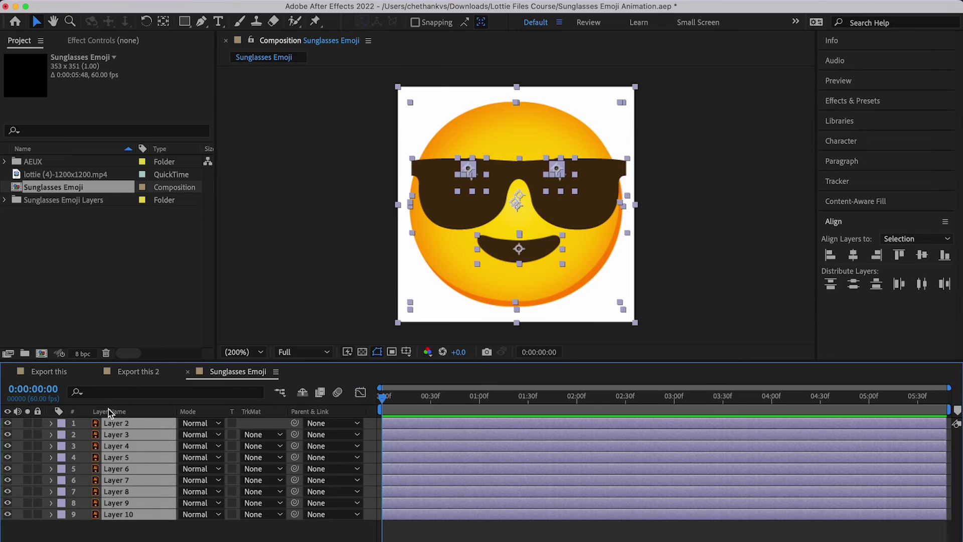
left_click(161, 531)
left_click(134, 480)
left_click(134, 424)
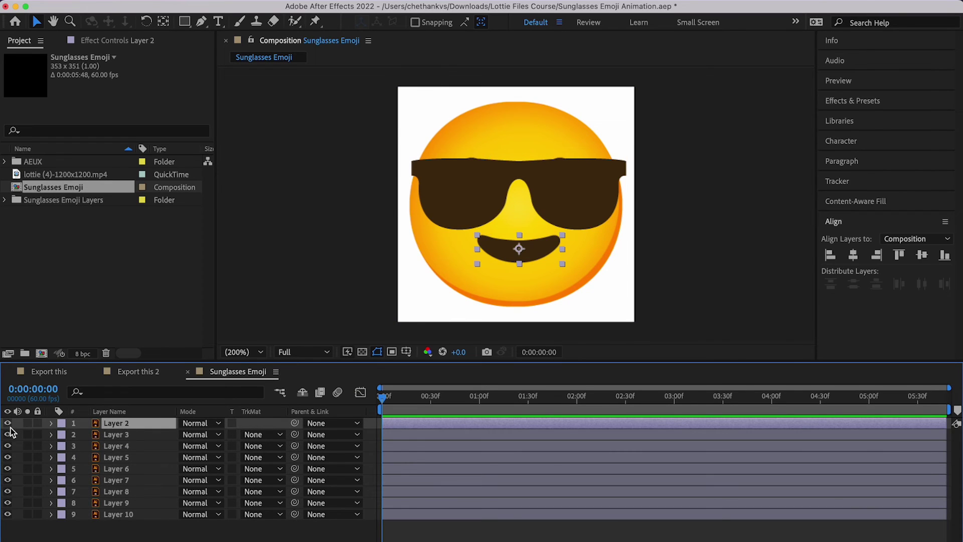
Hide and re-show the mouth, sunglasses, eye and shading layers to identify each part.
left_click(8, 423)
left_click(7, 435)
left_click(7, 457)
left_click(8, 481)
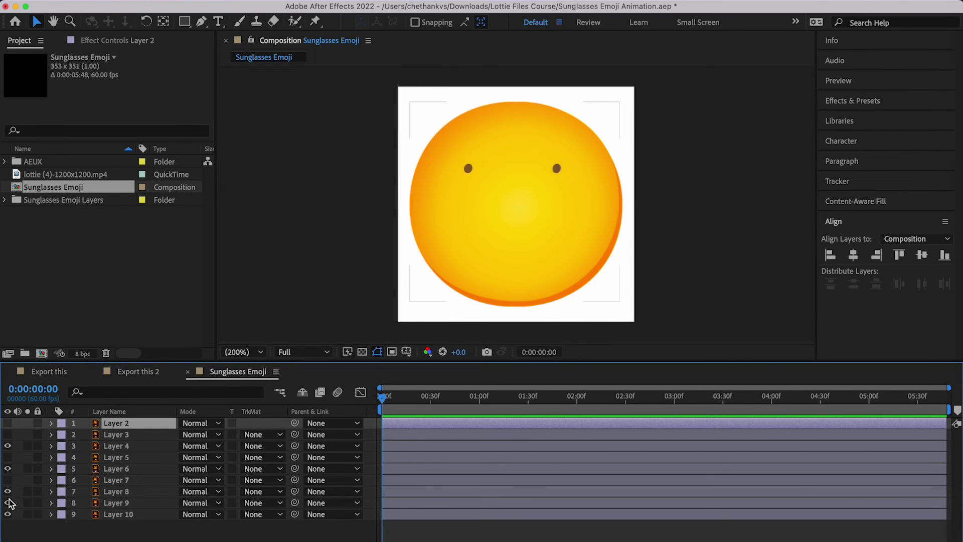
left_click(8, 502)
left_click(7, 480)
left_click(7, 503)
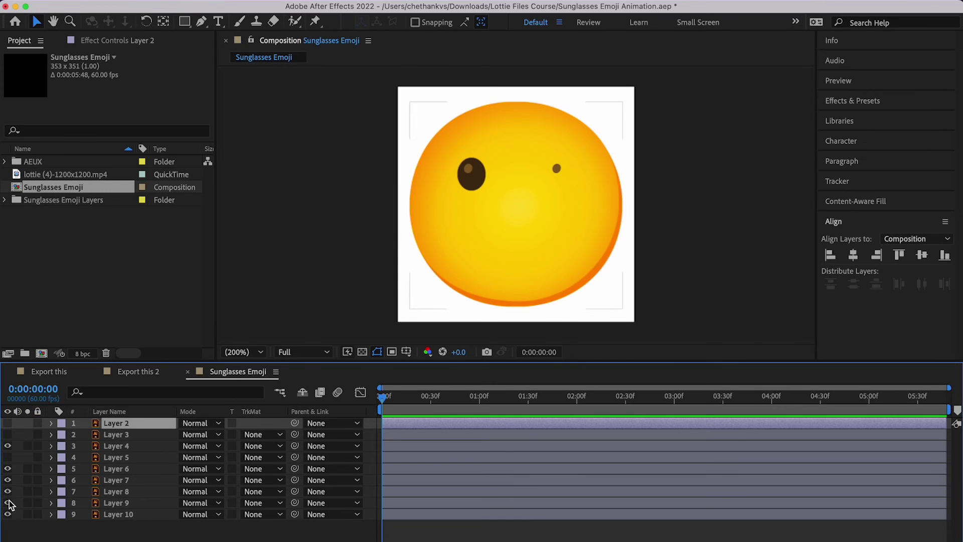
left_click(8, 458)
left_click(7, 434)
left_click(7, 423)
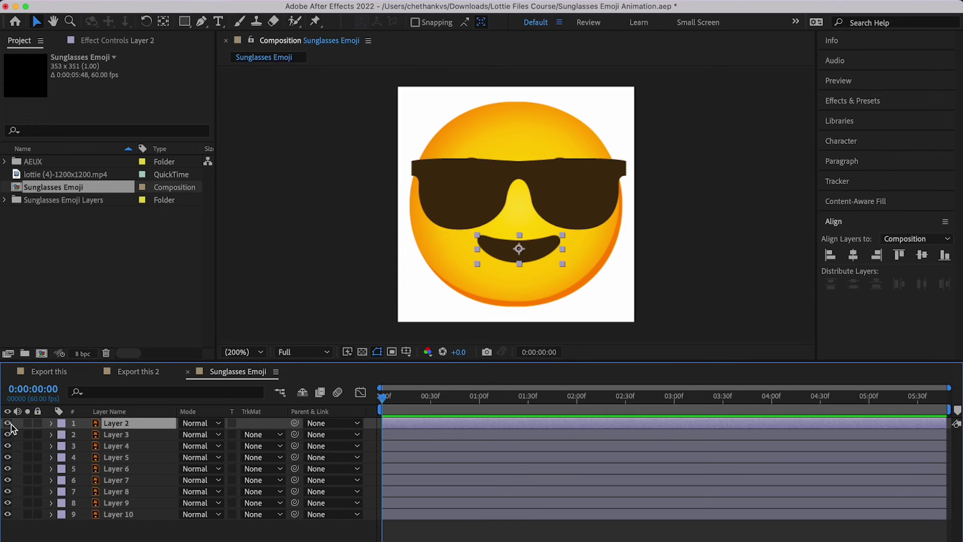
Select Layer 10, the white background, and delete it.
left_click(131, 537)
key("super+a")
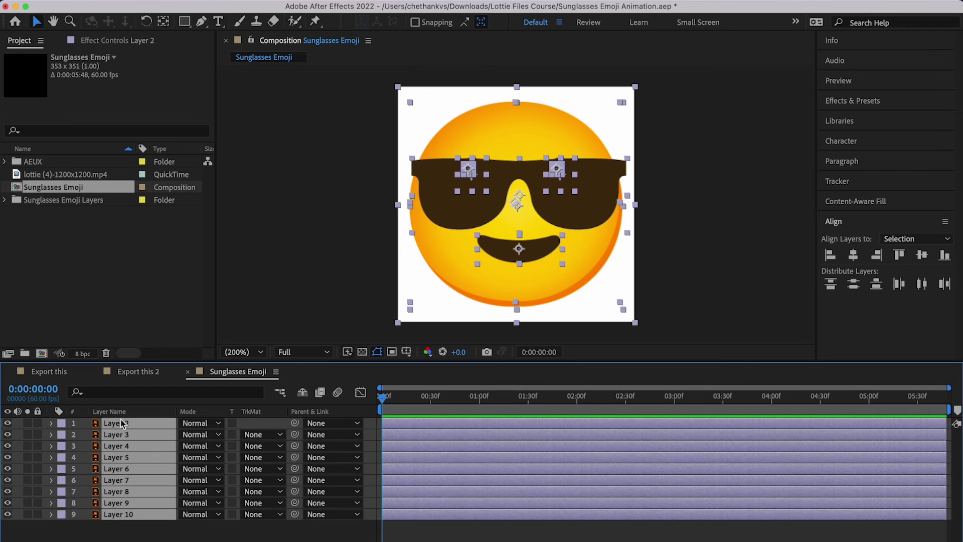
key("super+shift+a")
left_click(117, 424)
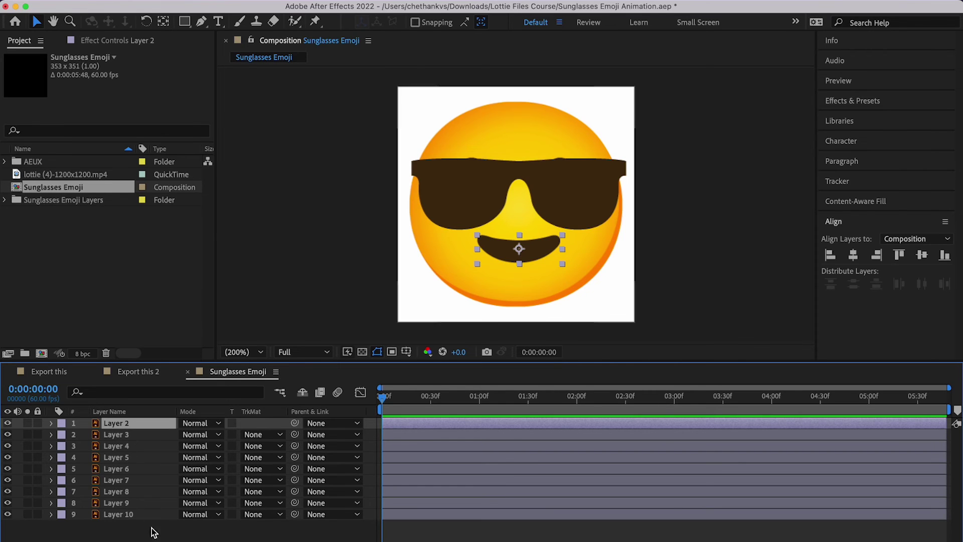
left_click(135, 515, "shift")
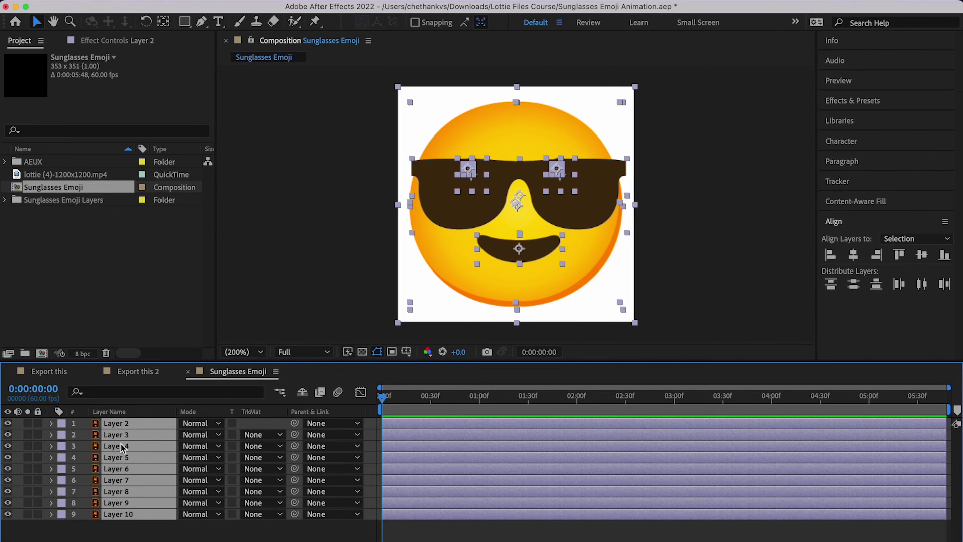
left_click(139, 528)
left_click(134, 514)
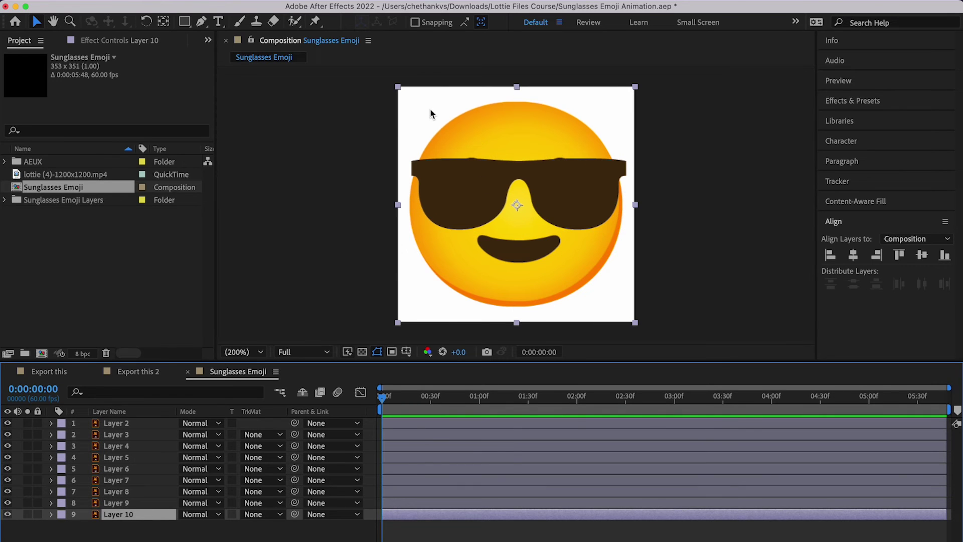
key("Delete")
Convert all eight emoji layers with Create Shapes from Vector Layer.
left_click_drag(194, 537, 85, 418)
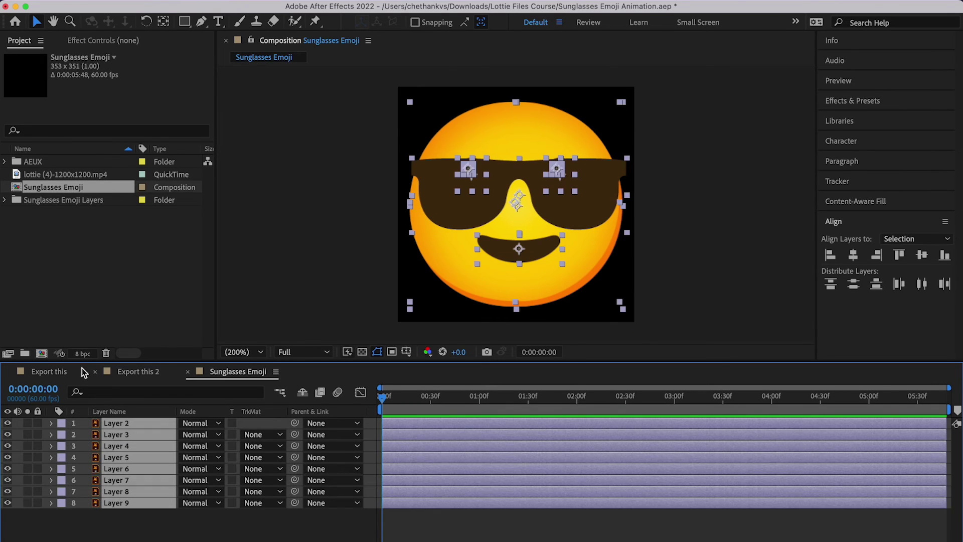
right_click(127, 458)
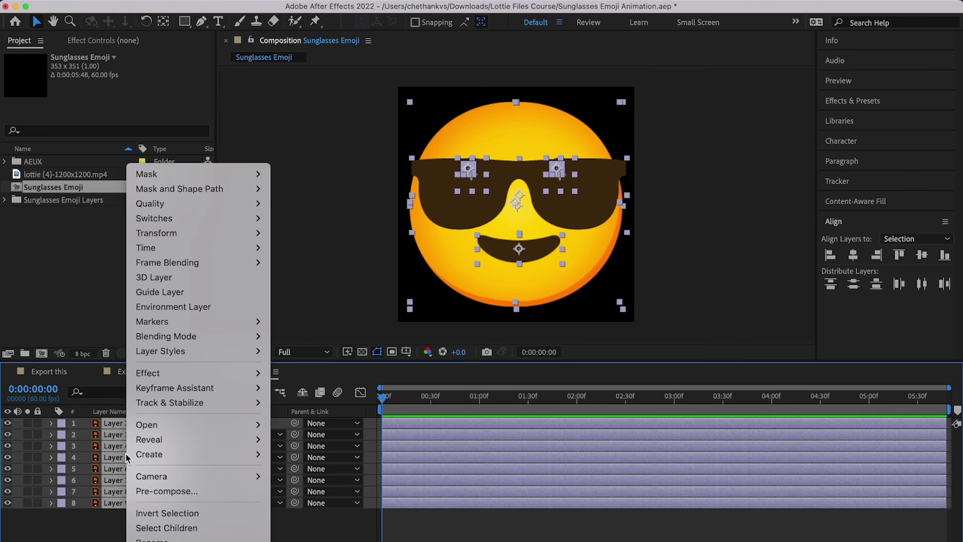
mouse_move(171, 453)
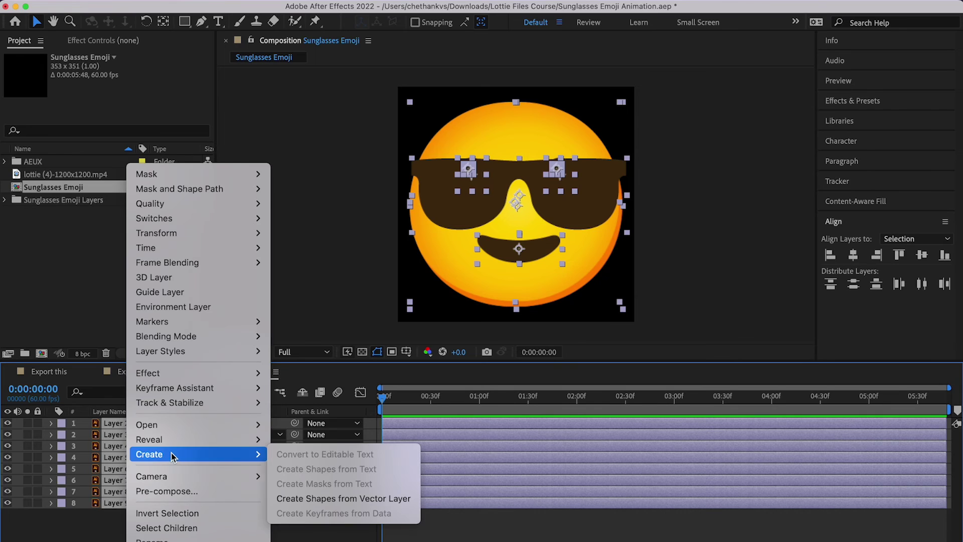
left_click(332, 498)
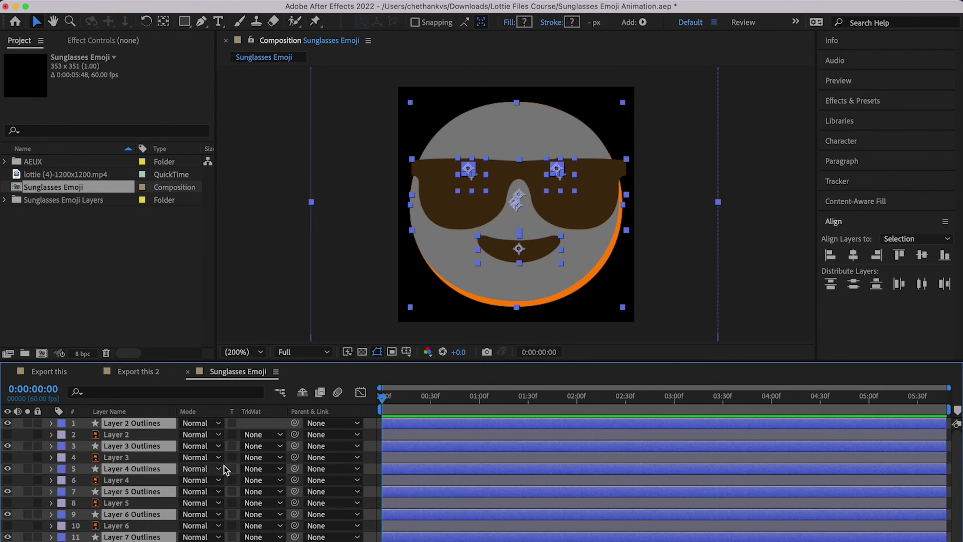
Stack the Outlines layers above the originals and select all eight Outlines layers.
left_click_drag(140, 450, 139, 440)
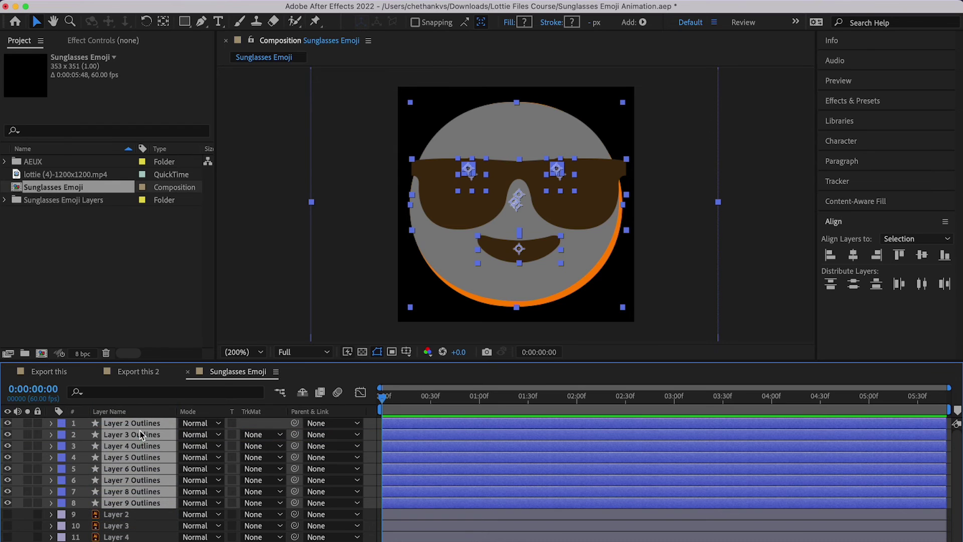
left_click(134, 516)
scroll(134, 520, "down", 2)
left_click(133, 539, "shift")
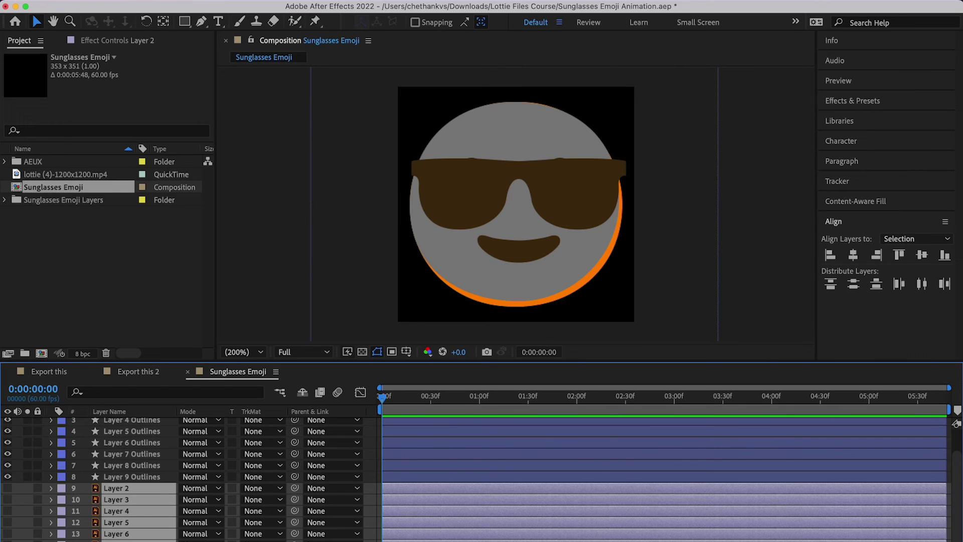
scroll(134, 502, "up", 2)
left_click(131, 504)
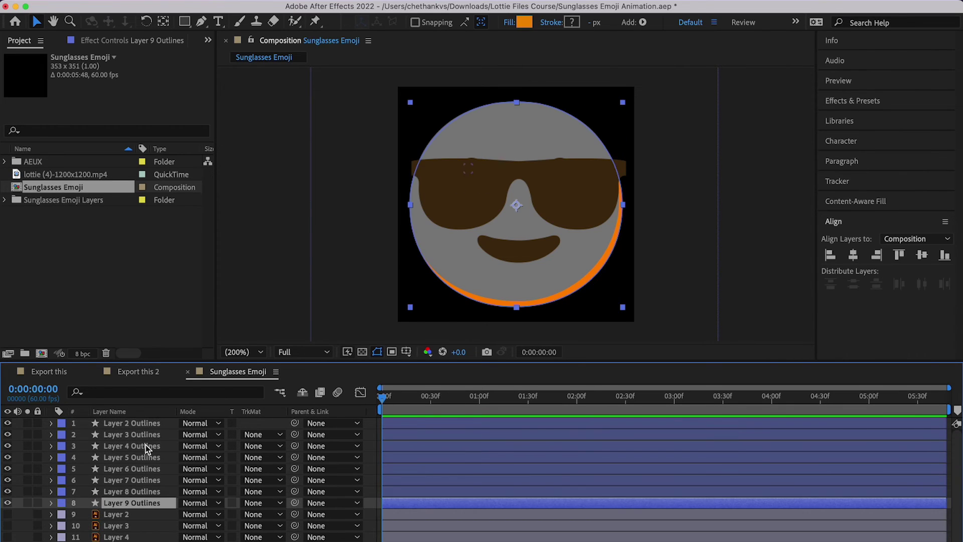
left_click(139, 427, "shift")
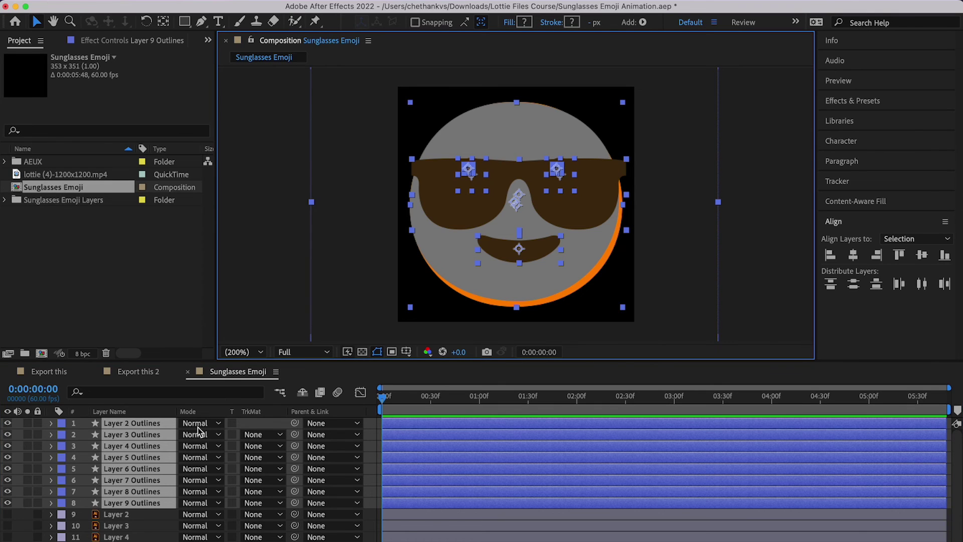
Select the grey face shape layer and nudge it slightly.
left_click(722, 120)
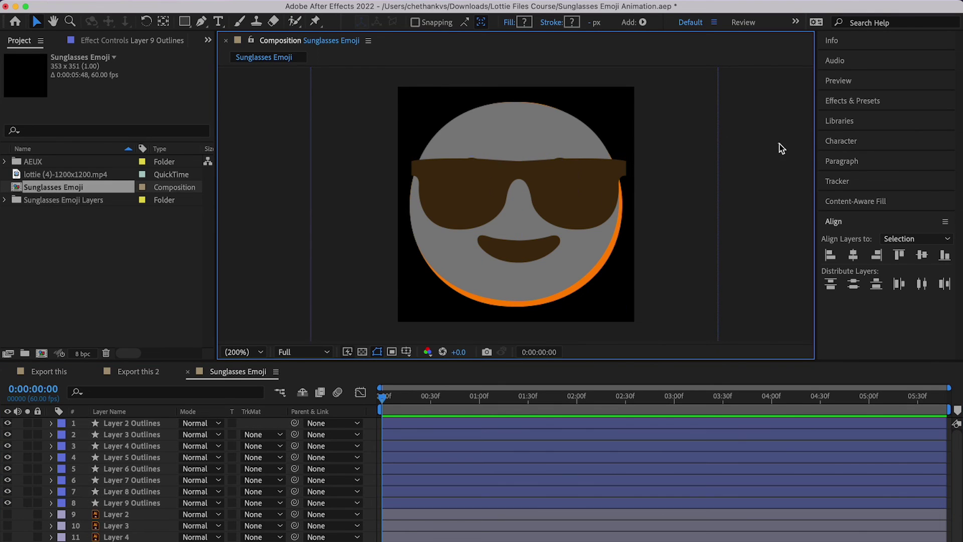
left_click(540, 130)
mouse_move(498, 133)
left_mouse_down()
mouse_move(500, 120)
mouse_move(503, 145)
left_mouse_up()
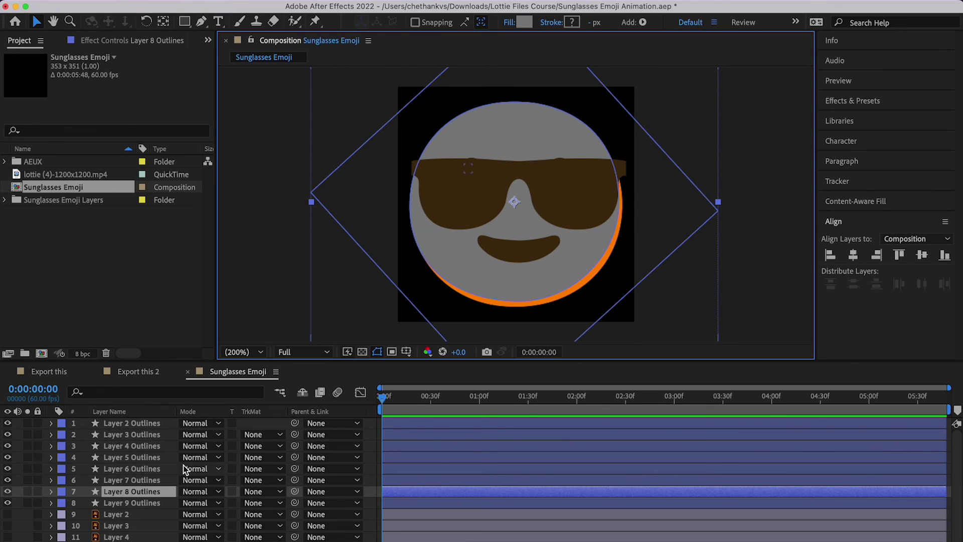
Expand the face layer's properties, open its Add menu, then go to Export this 2.
scroll(150, 469, "down", 2)
left_click(51, 466)
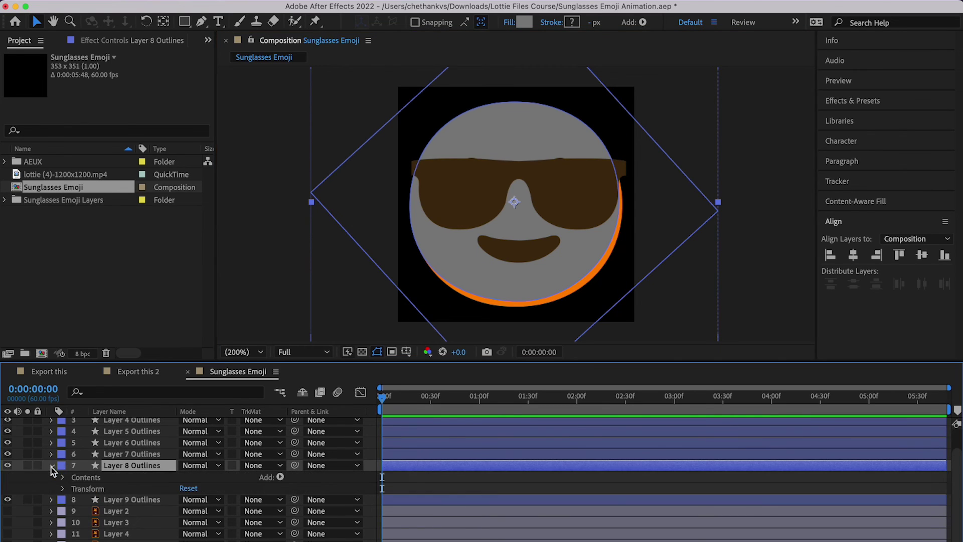
left_click(280, 477)
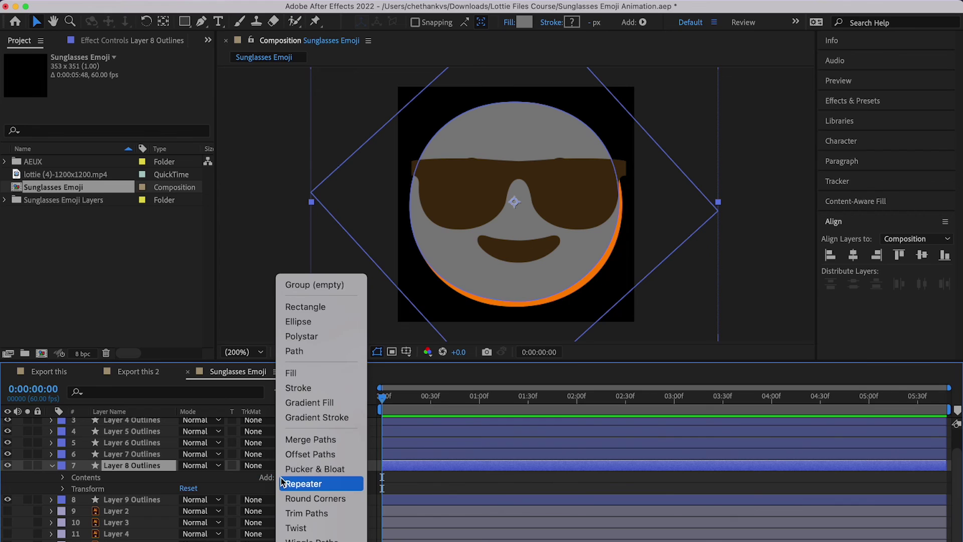
left_click(327, 417)
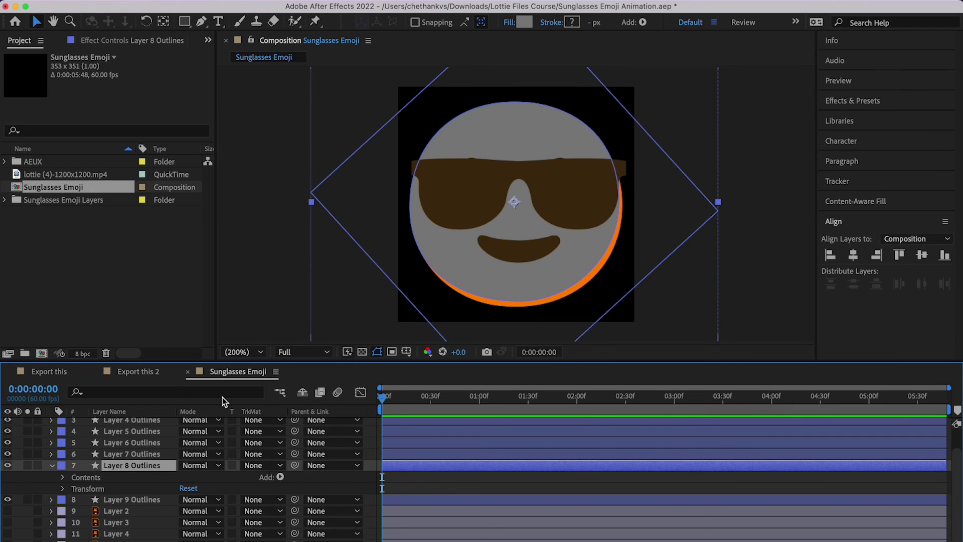
left_click(152, 378)
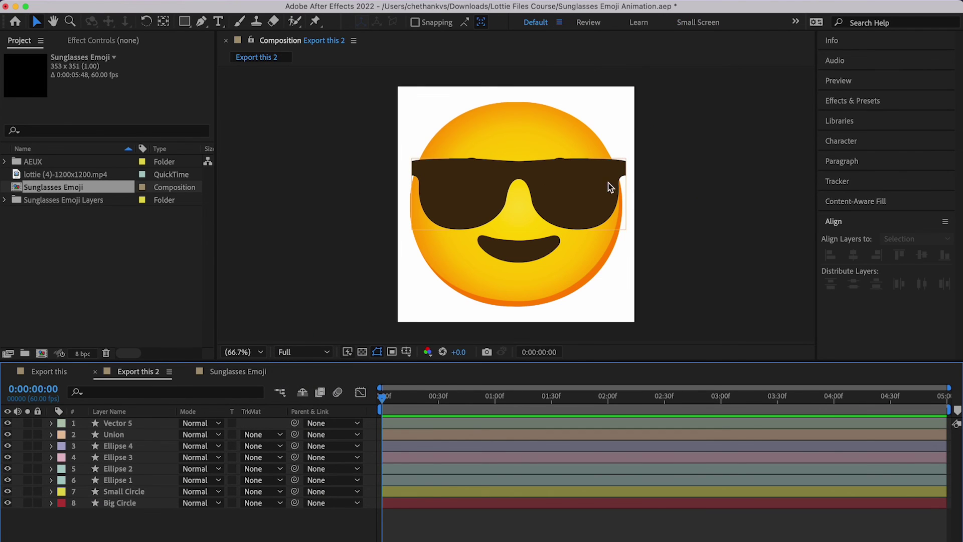
Expand the Small Circle layer's Contents down to its Gradient Fill 1 settings.
left_click(531, 124)
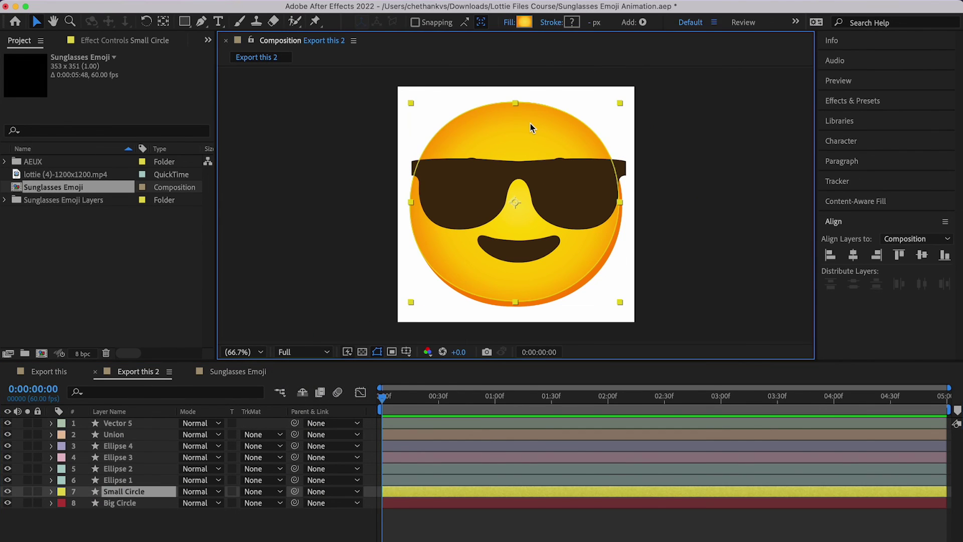
left_click(50, 493)
left_click(62, 503)
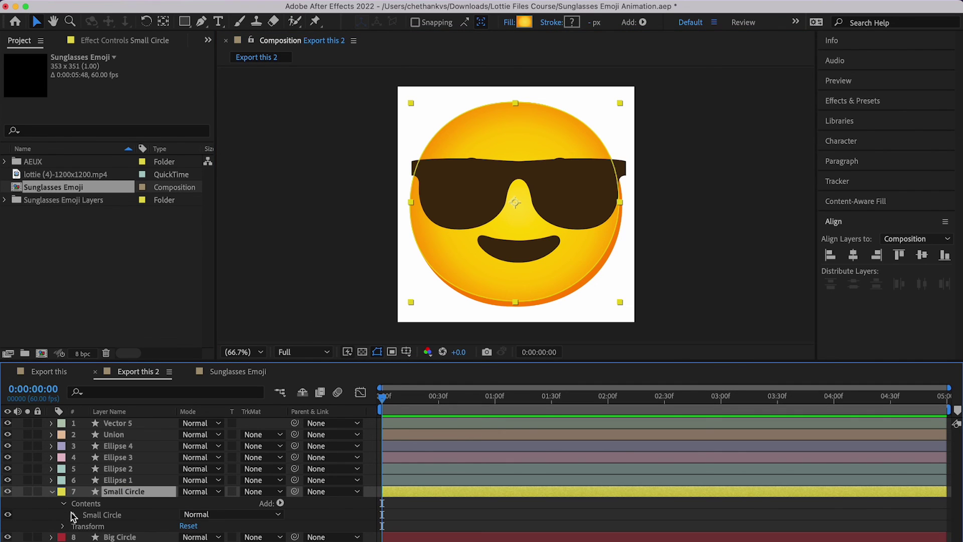
left_click(74, 515)
left_click(106, 534)
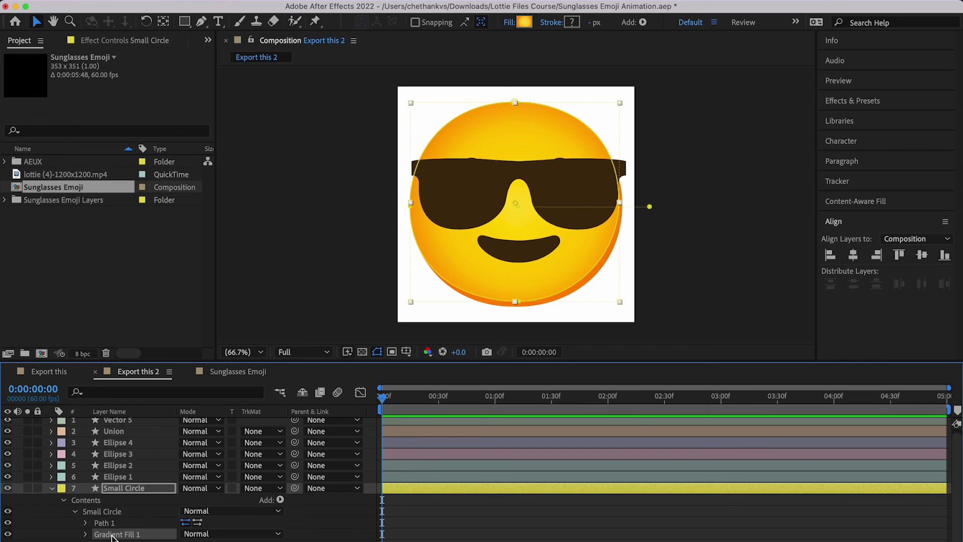
left_click(86, 534)
Review the gradient in the gradient editor, keep it, and return to Sunglasses Emoji.
left_click(204, 522)
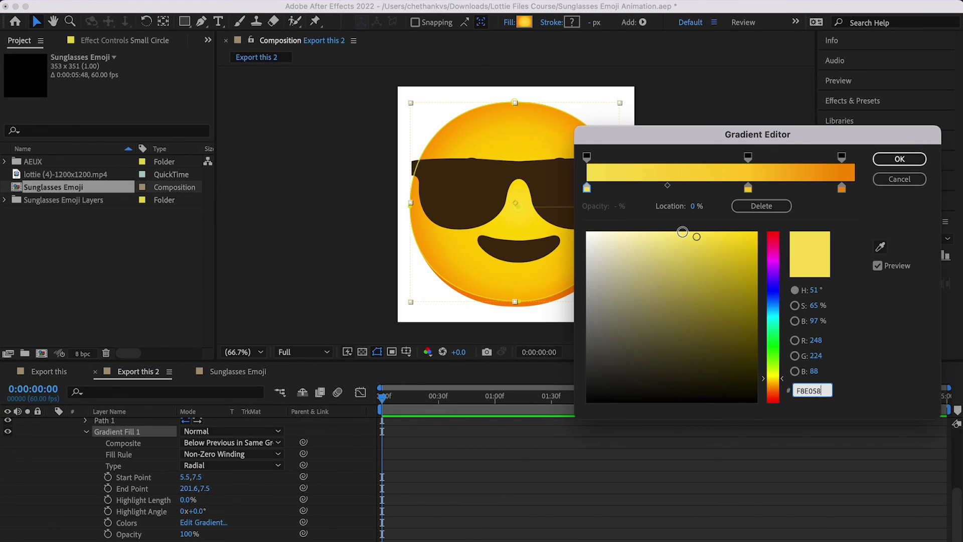
left_click(899, 158)
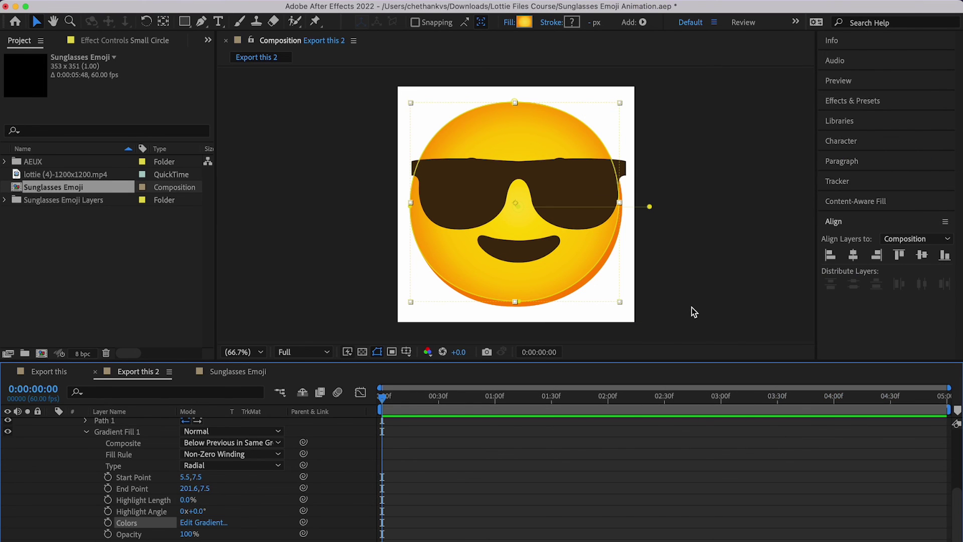
left_click(234, 374)
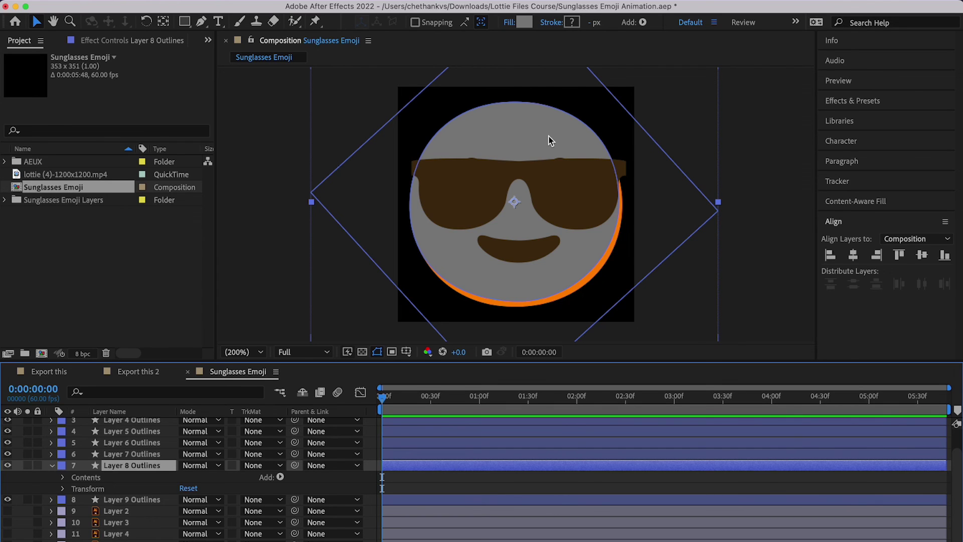
key("Delete")
left_click(582, 180)
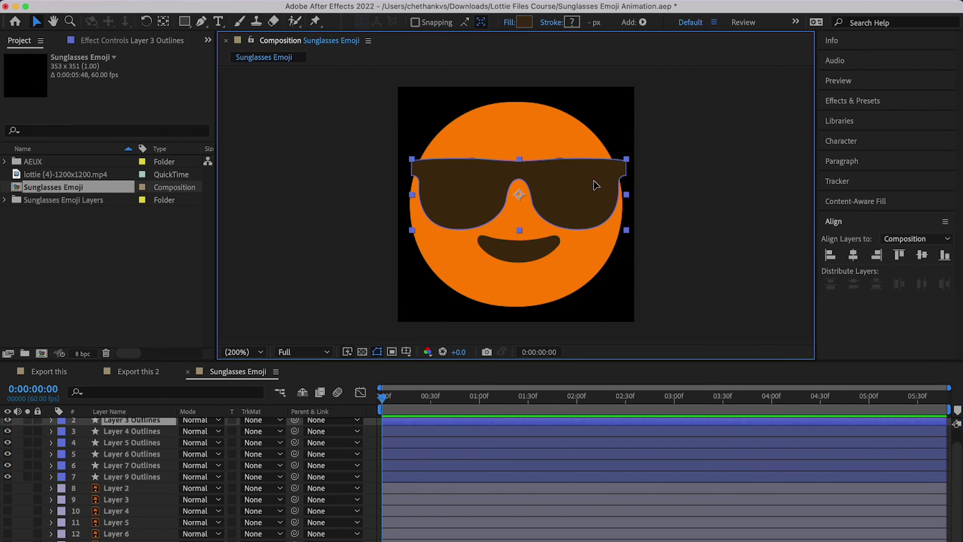
left_click_drag(596, 185, 594, 237)
key("cmd+z")
key("cmd+z")
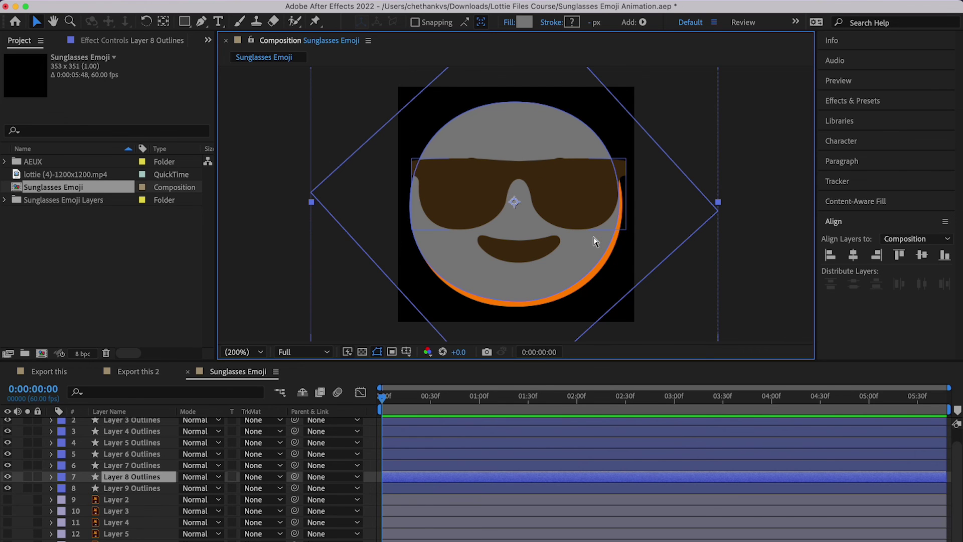